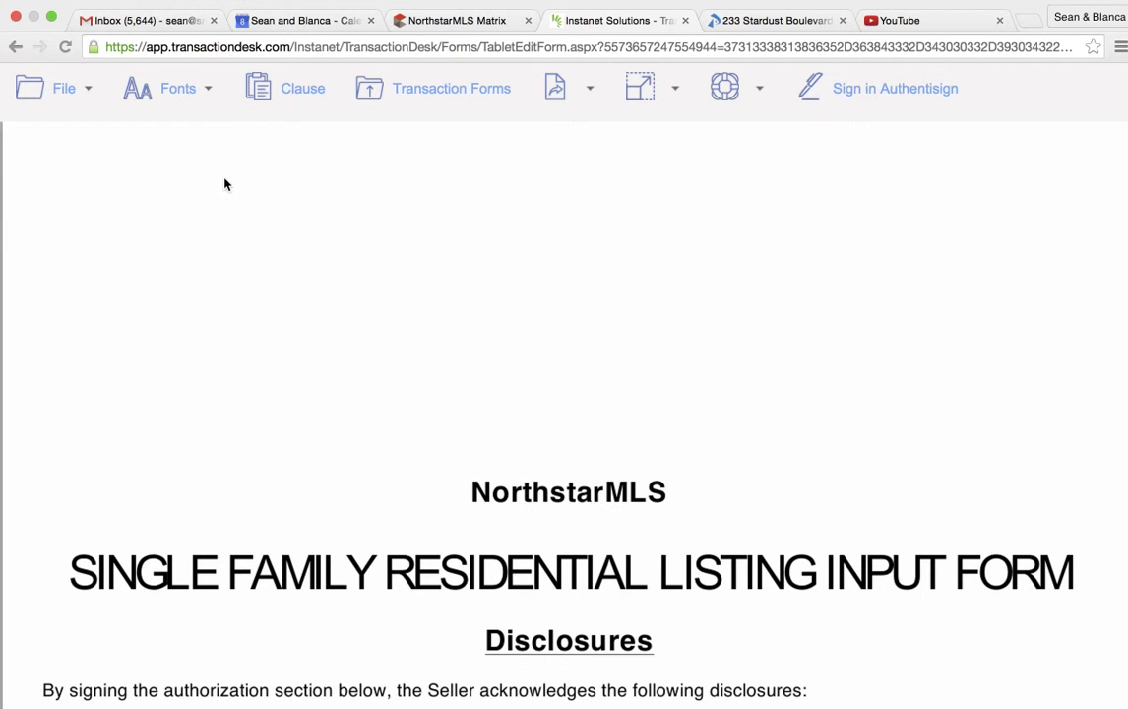
Look through the property's forms list and close it without opening a form.
{"action": "scroll", "coordinate": [638, 376], "scroll_direction": "down", "scroll_amount": 1}
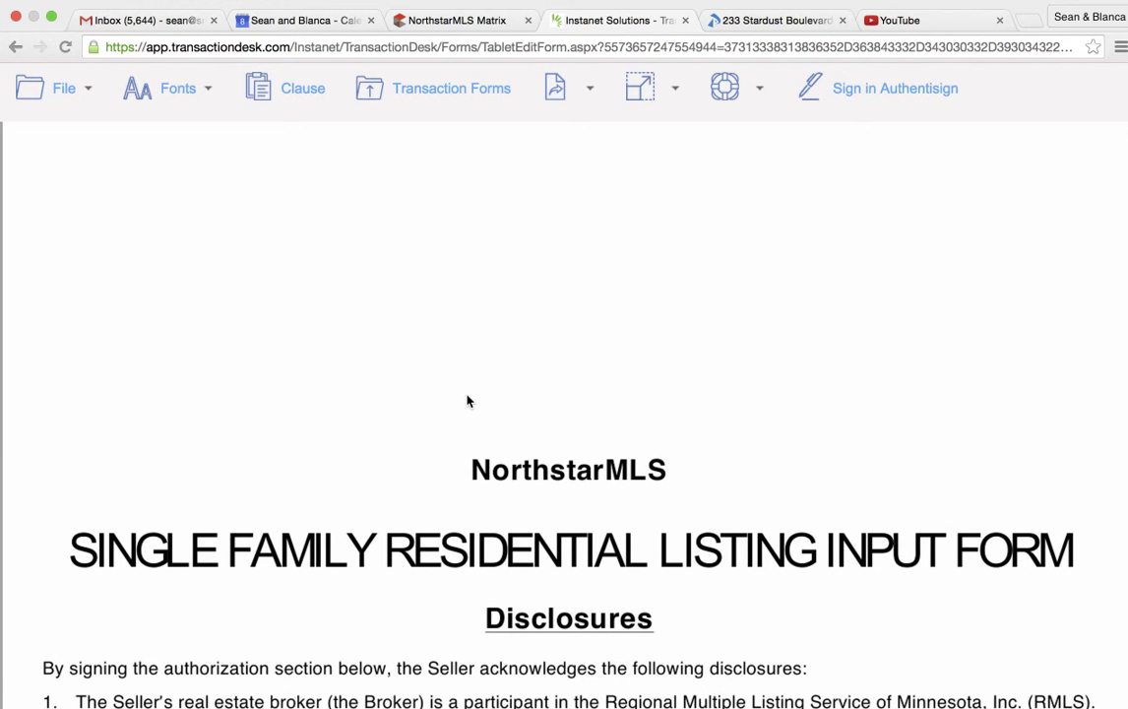
{"action": "scroll", "coordinate": [468, 400], "scroll_direction": "down", "scroll_amount": 5}
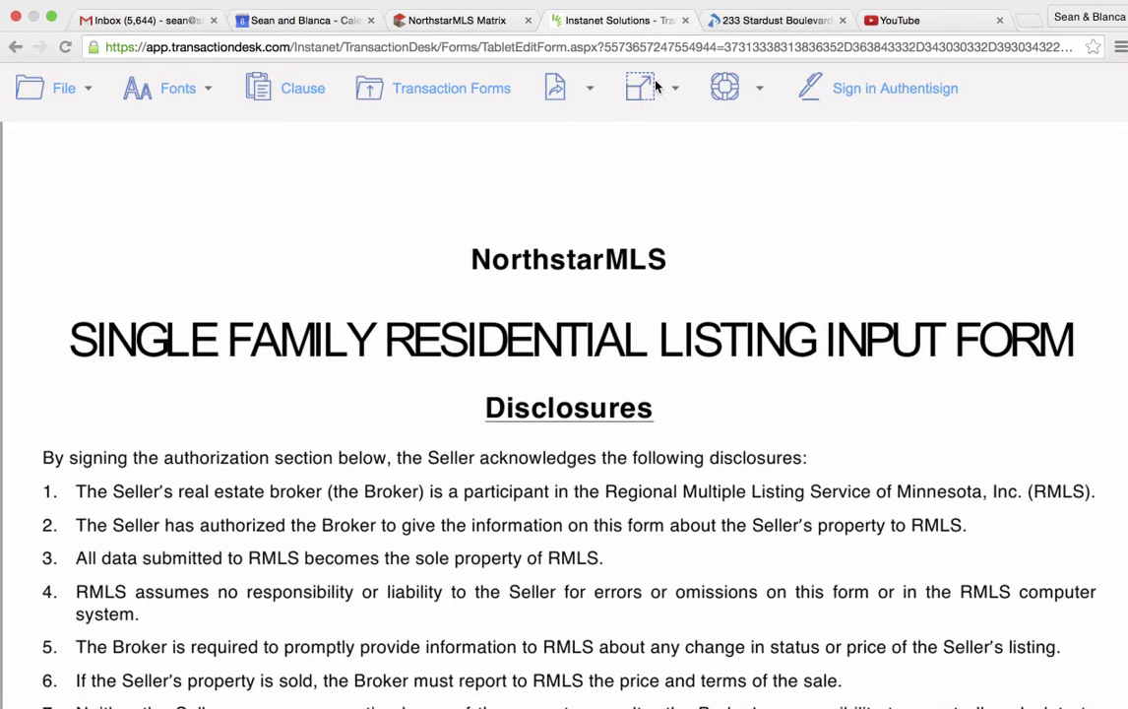
{"action": "left_click", "coordinate": [453, 99]}
{"action": "scroll", "coordinate": [453, 433], "scroll_direction": "down", "scroll_amount": 2}
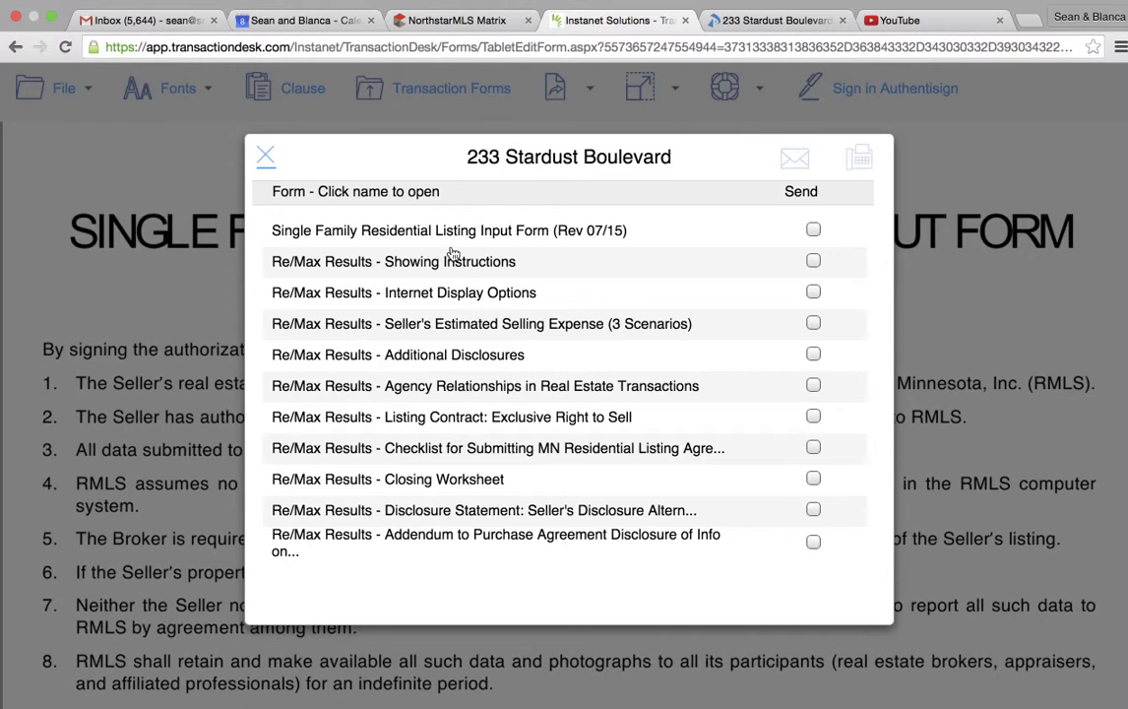
{"action": "left_click", "coordinate": [266, 156]}
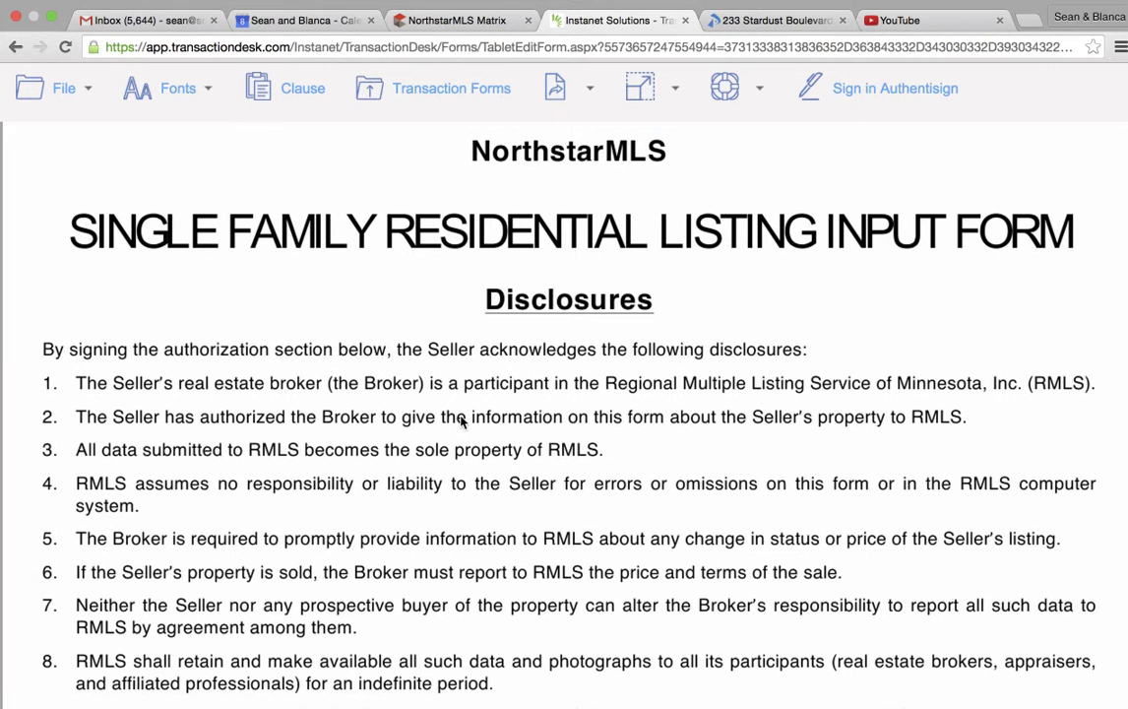
Set field 202 Status to Active on the listing input form.
{"action": "scroll", "coordinate": [461, 421], "scroll_direction": "up", "scroll_amount": 2}
{"action": "scroll", "coordinate": [461, 423], "scroll_direction": "down", "scroll_amount": 5}
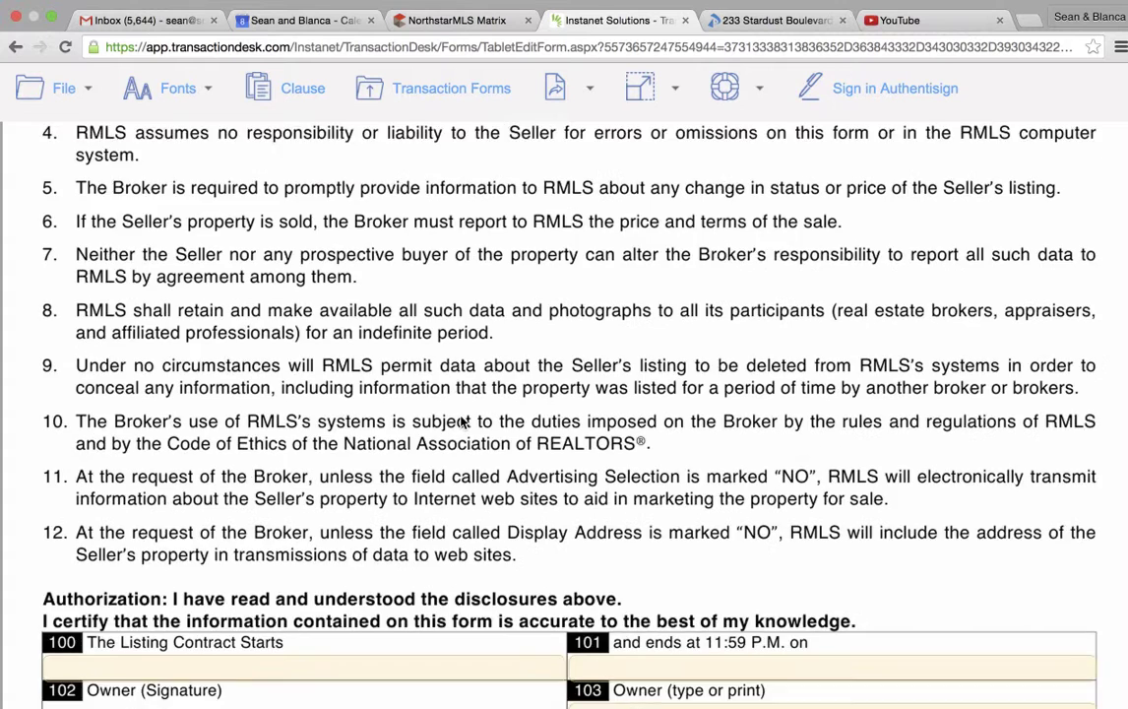
{"action": "scroll", "coordinate": [461, 420], "scroll_direction": "down", "scroll_amount": 5}
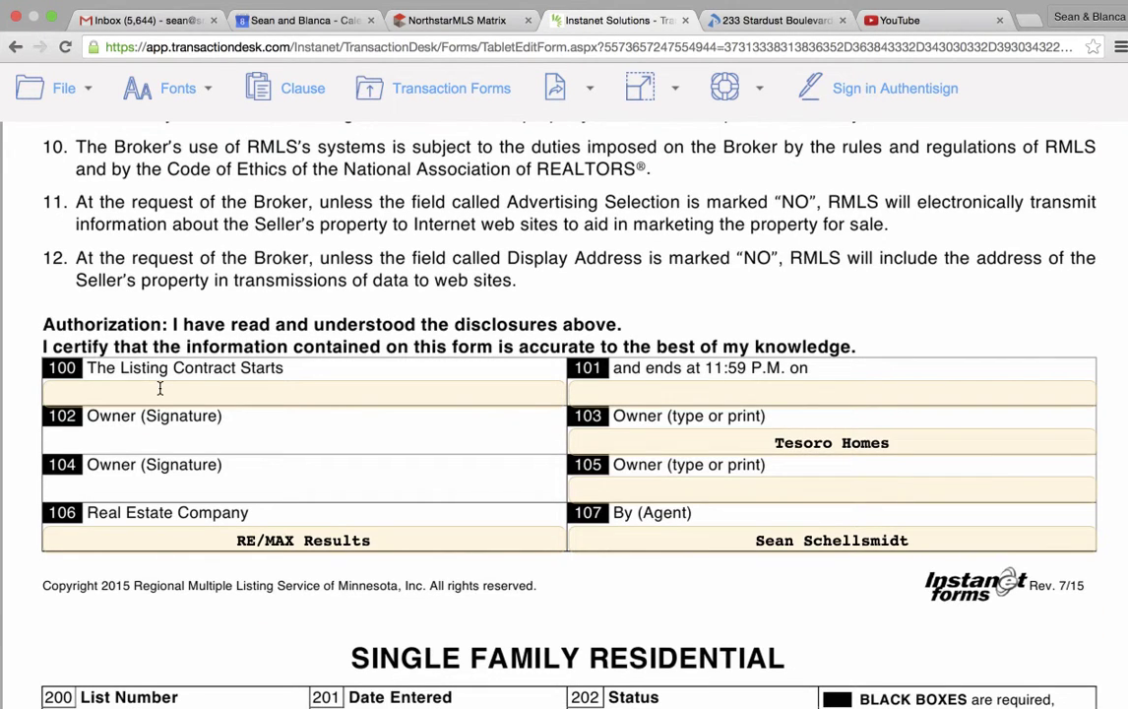
{"action": "left_click", "coordinate": [90, 391]}
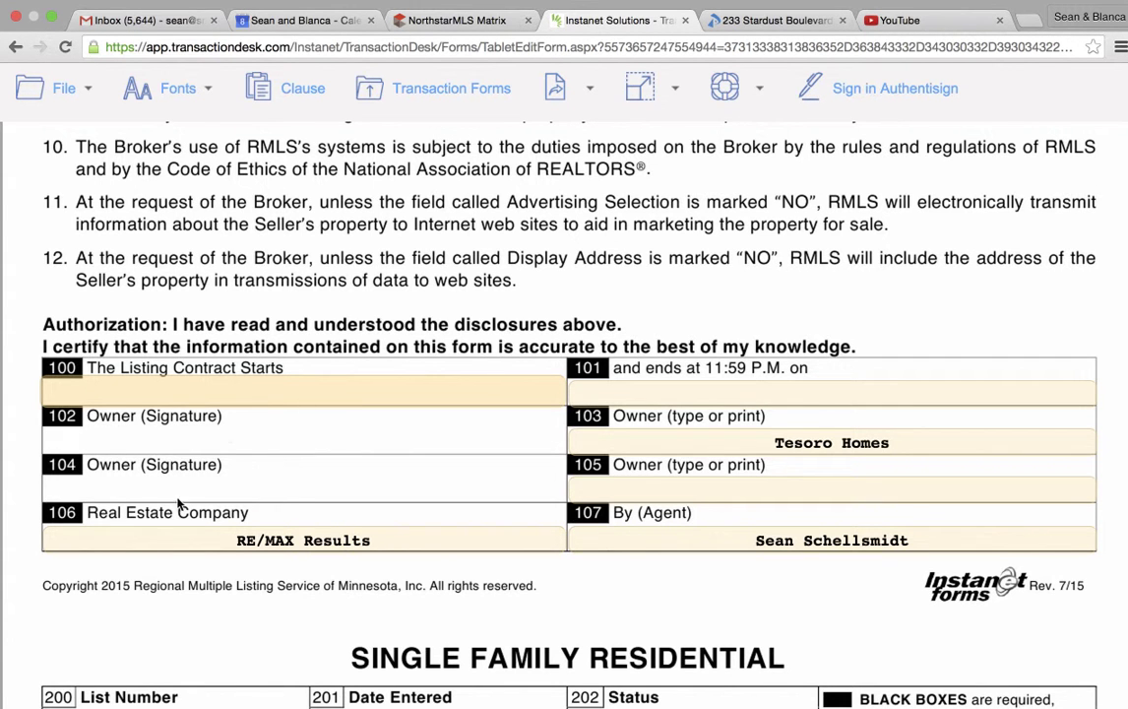
{"action": "scroll", "coordinate": [254, 480], "scroll_direction": "down", "scroll_amount": 5}
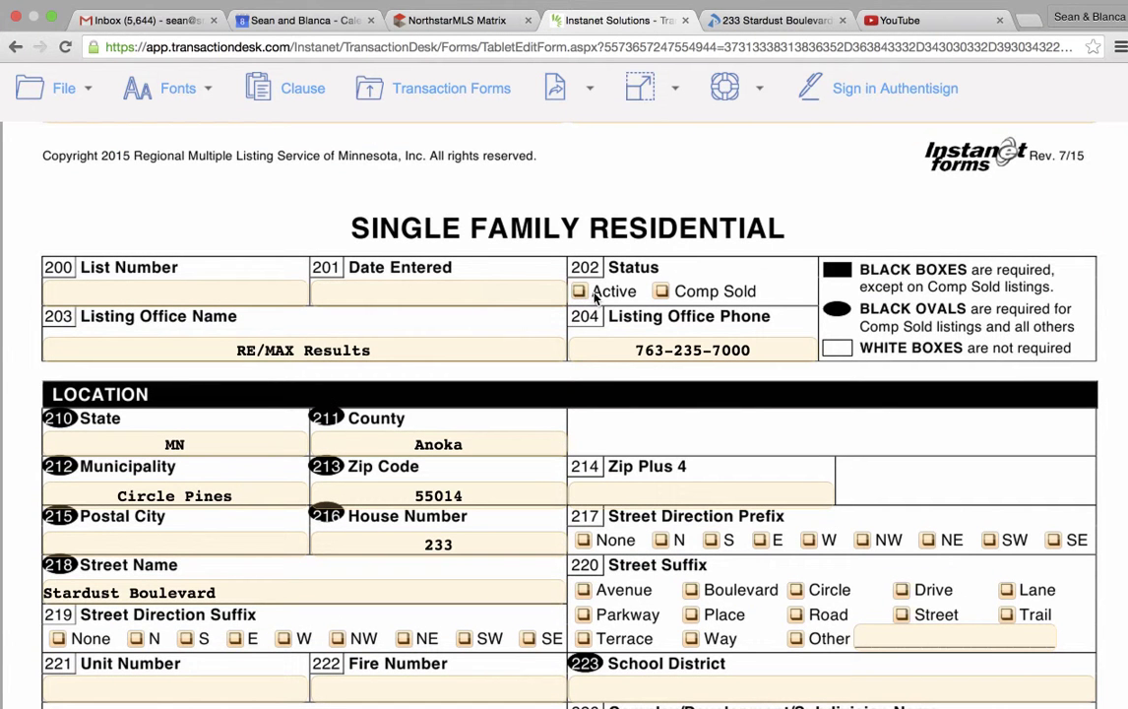
{"action": "left_click", "coordinate": [578, 293]}
{"action": "scroll", "coordinate": [148, 463], "scroll_direction": "down", "scroll_amount": 2}
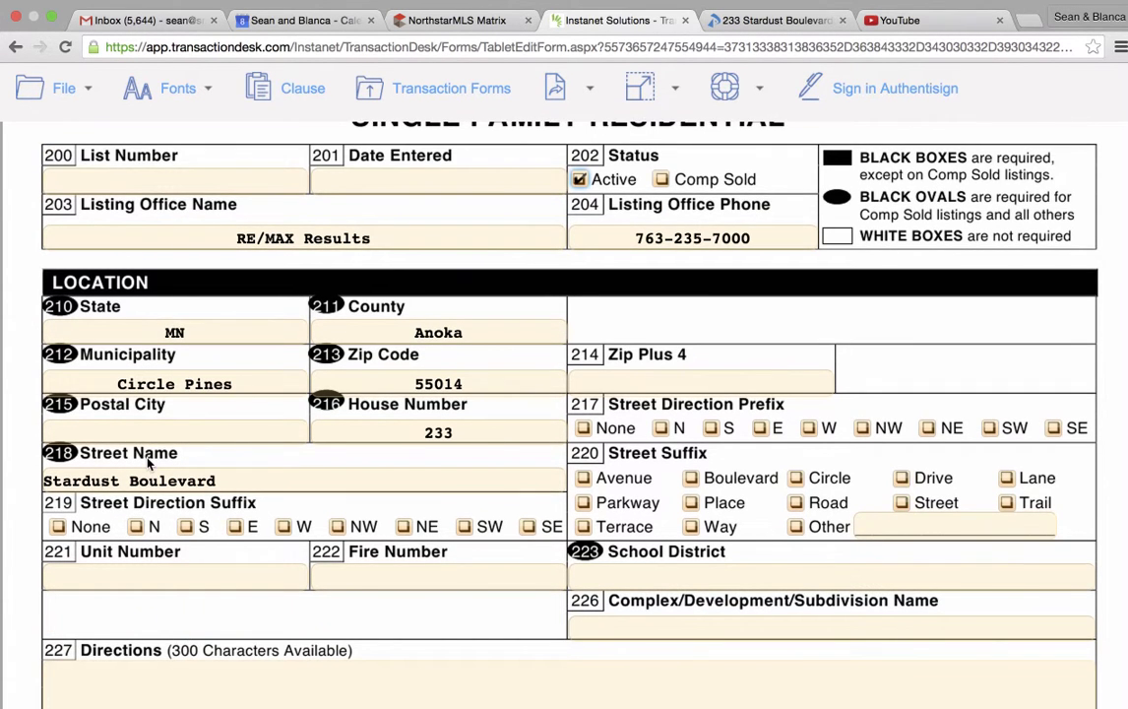
{"action": "scroll", "coordinate": [148, 463], "scroll_direction": "down", "scroll_amount": 2}
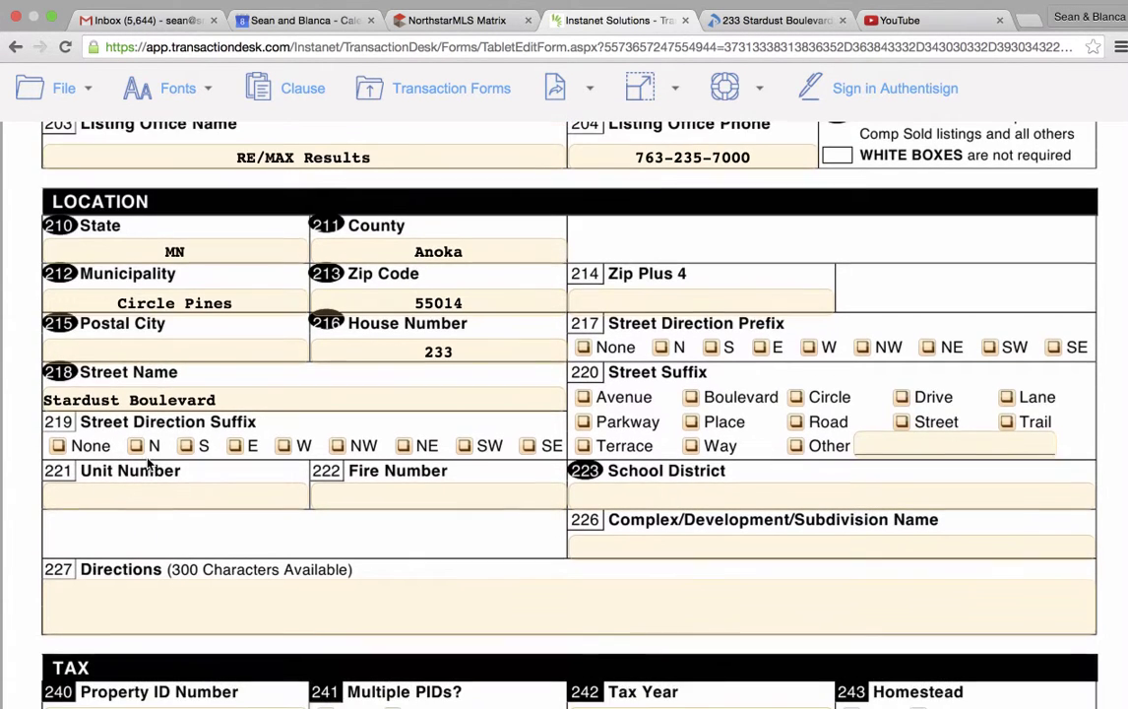
Check the property details against the NorthstarMLS Matrix listing, then return to Instanet.
{"action": "left_click", "coordinate": [172, 305]}
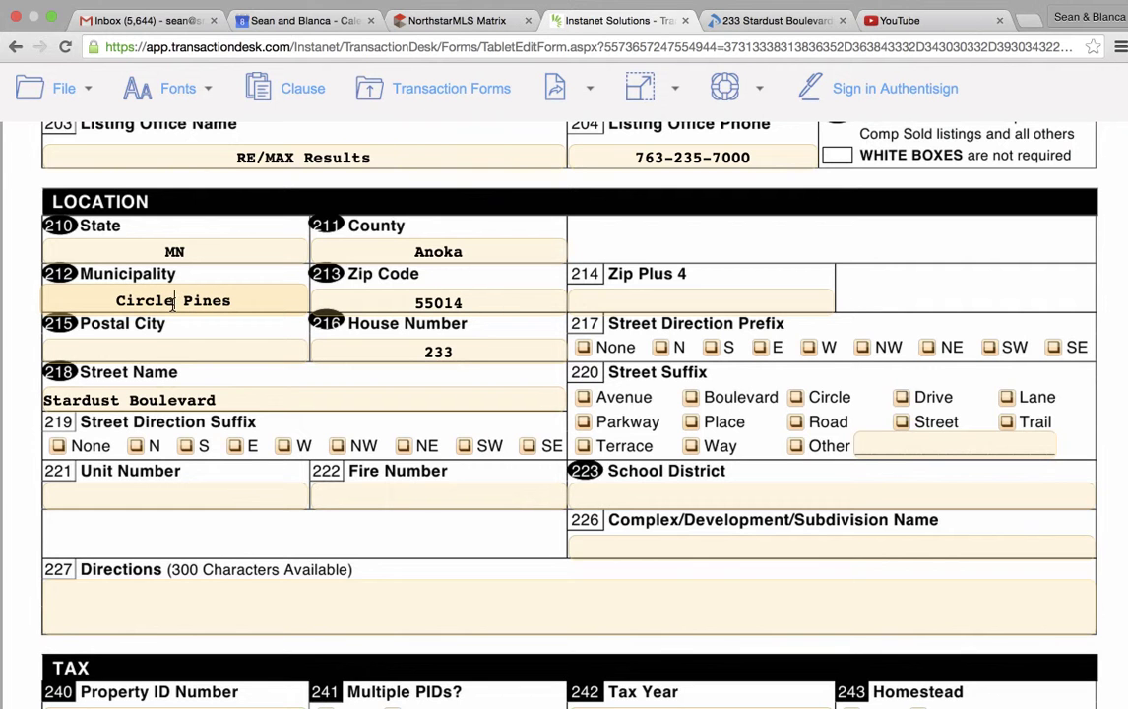
{"action": "scroll", "coordinate": [320, 449], "scroll_direction": "down", "scroll_amount": 2}
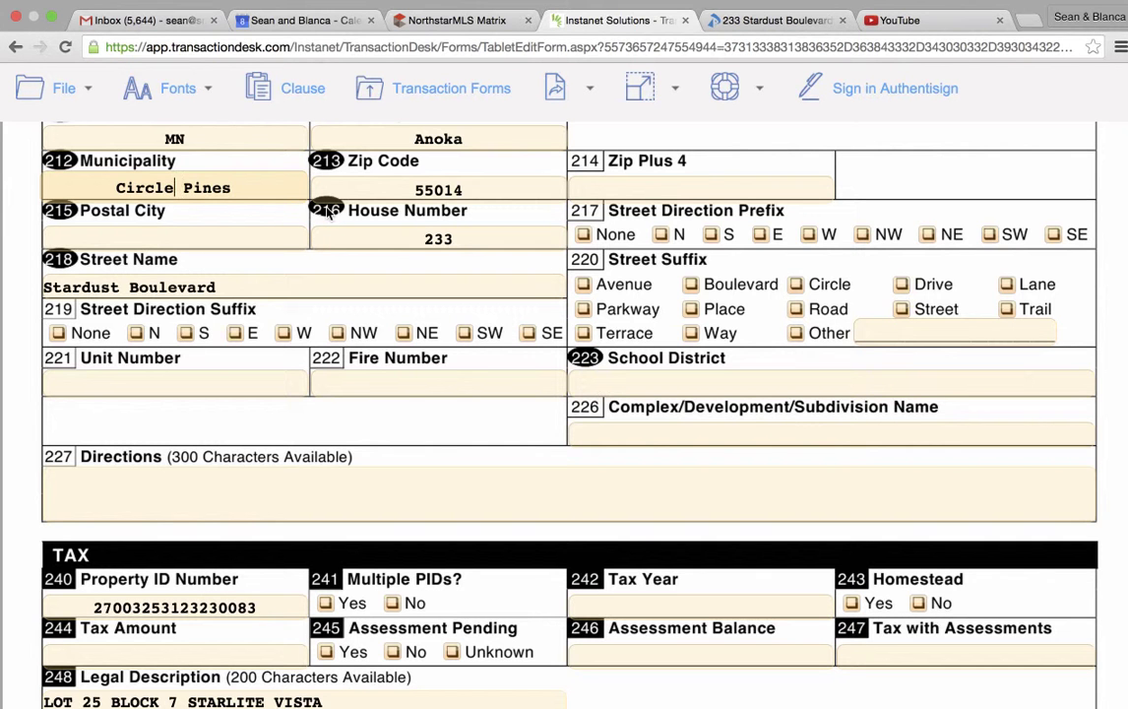
{"action": "scroll", "coordinate": [271, 527], "scroll_direction": "down", "scroll_amount": 2}
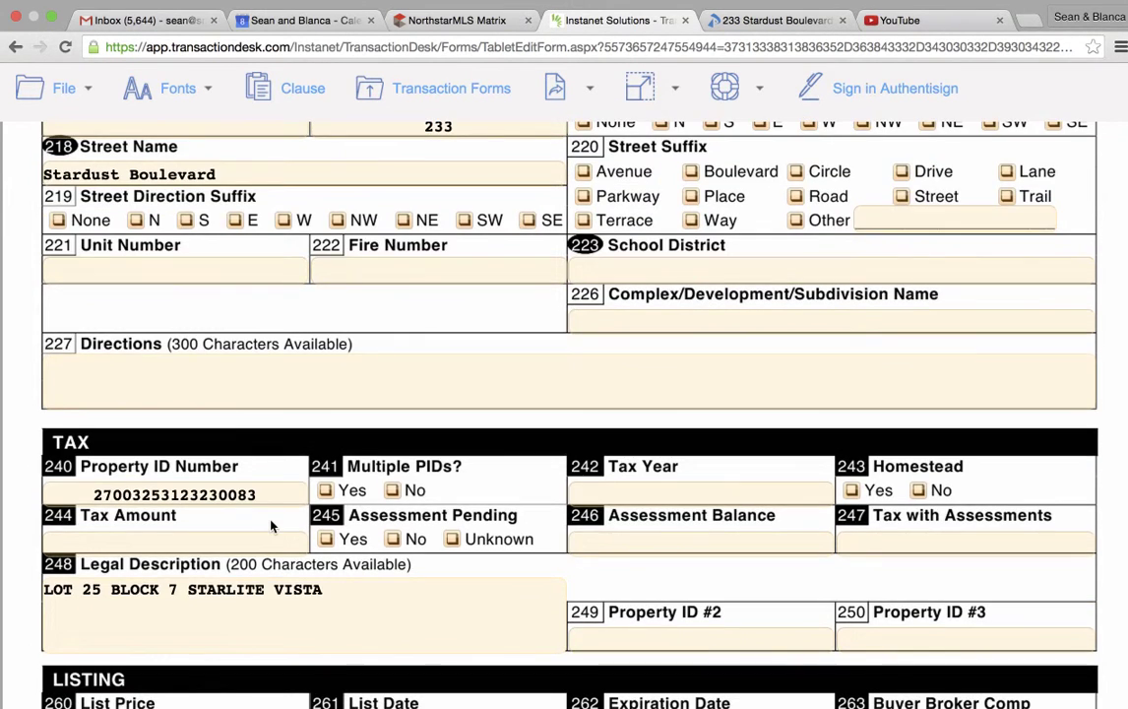
{"action": "scroll", "coordinate": [197, 493], "scroll_direction": "down", "scroll_amount": 1}
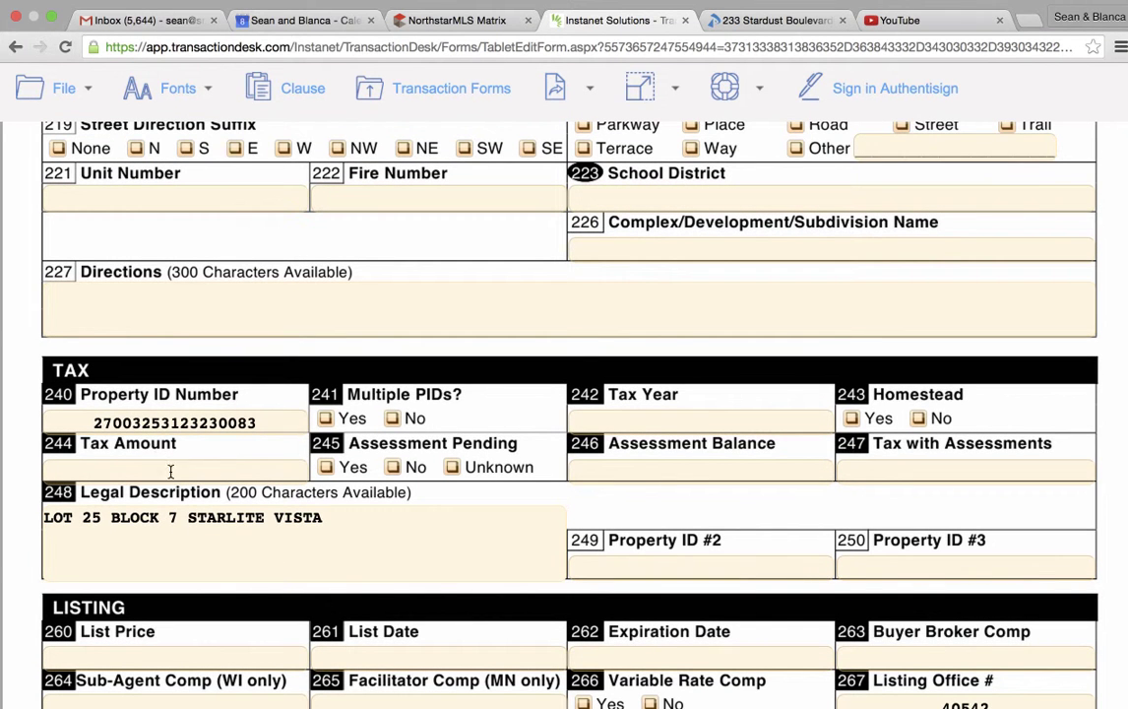
{"action": "scroll", "coordinate": [803, 452], "scroll_direction": "down", "scroll_amount": 3}
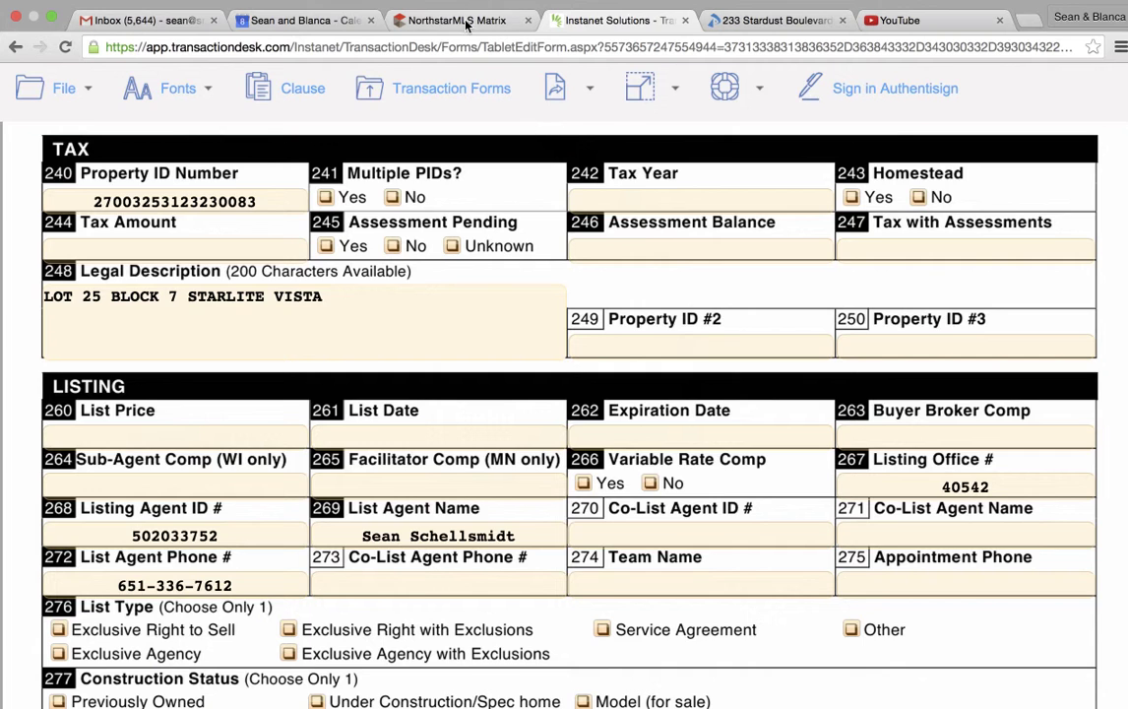
{"action": "left_click", "coordinate": [421, 20]}
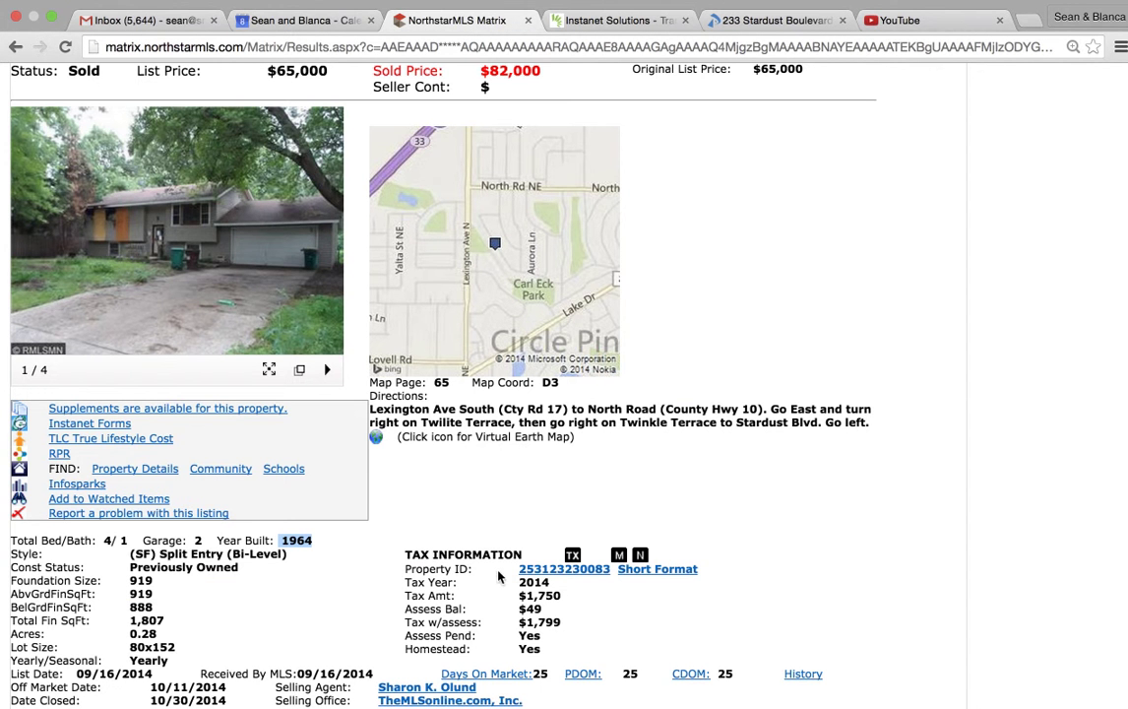
{"action": "scroll", "coordinate": [283, 630], "scroll_direction": "down", "scroll_amount": 3}
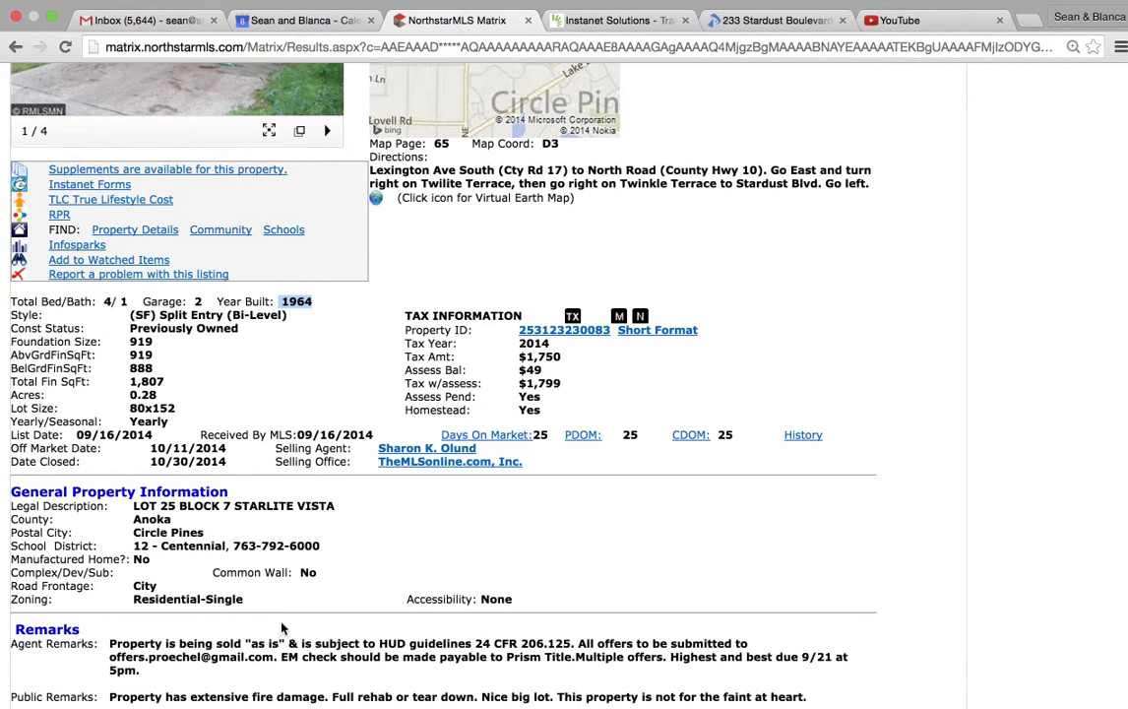
{"action": "left_click", "coordinate": [611, 20]}
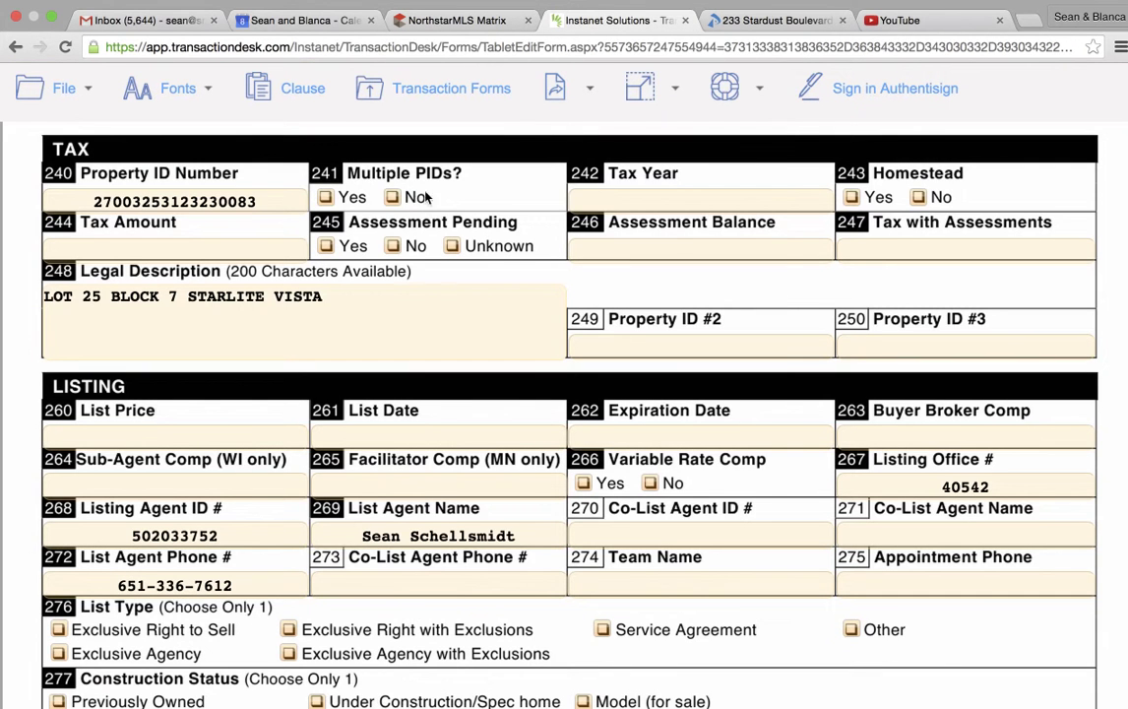
Answer No to 278 In Foreclosure and 279 Lender Owned.
{"action": "scroll", "coordinate": [328, 446], "scroll_direction": "down", "scroll_amount": 2}
{"action": "scroll", "coordinate": [404, 367], "scroll_direction": "down", "scroll_amount": 2}
{"action": "scroll", "coordinate": [187, 378], "scroll_direction": "down", "scroll_amount": 3}
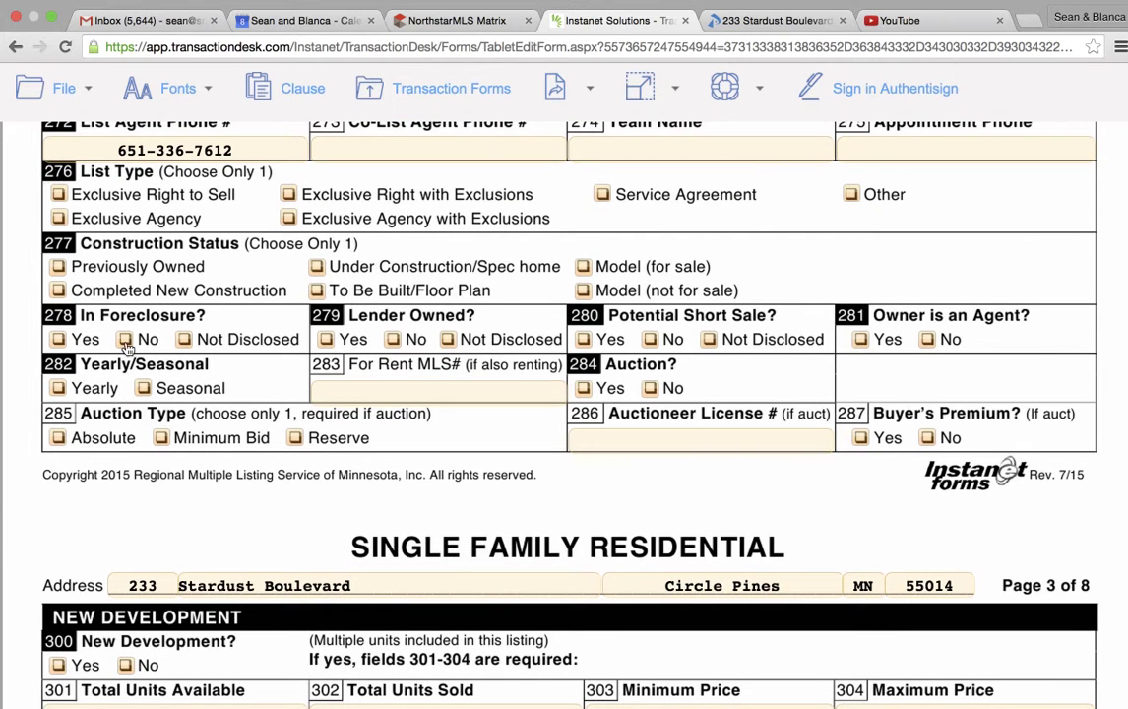
{"action": "left_click", "coordinate": [124, 339]}
{"action": "left_click", "coordinate": [393, 338]}
Save the listing input form and open the Showing Instructions form.
{"action": "scroll", "coordinate": [740, 419], "scroll_direction": "down", "scroll_amount": 5}
{"action": "scroll", "coordinate": [828, 477], "scroll_direction": "down", "scroll_amount": 3}
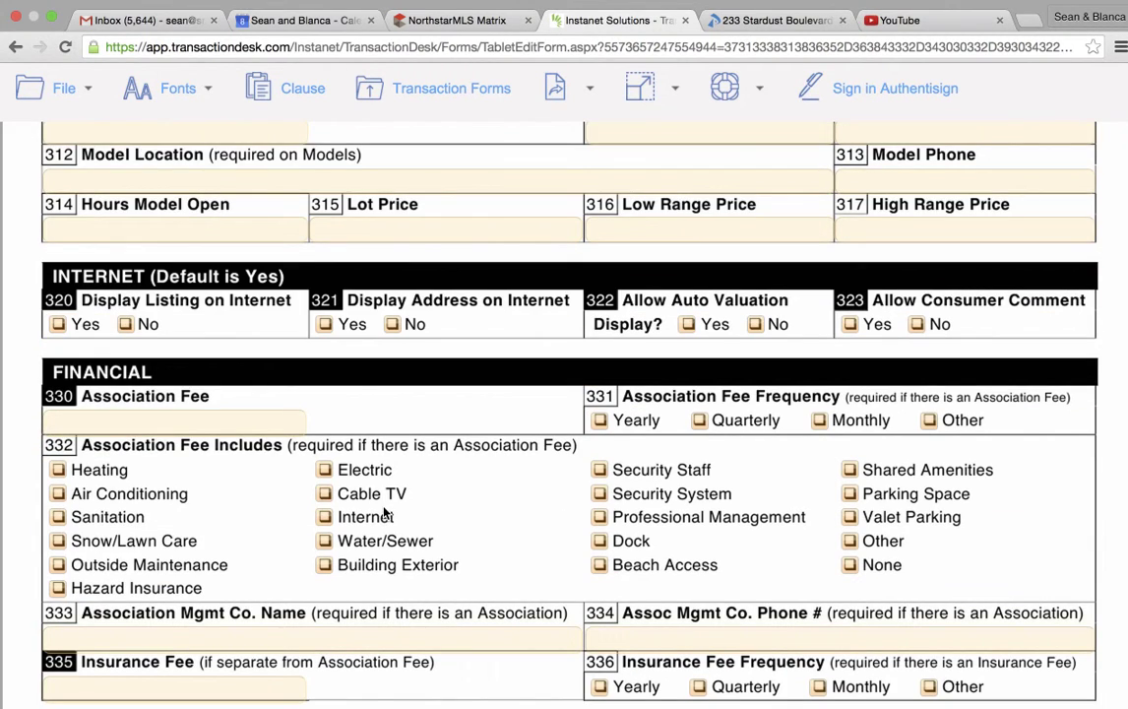
{"action": "left_click", "coordinate": [40, 88]}
{"action": "scroll", "coordinate": [541, 382], "scroll_direction": "down", "scroll_amount": 1}
{"action": "left_click", "coordinate": [466, 89]}
{"action": "left_click", "coordinate": [394, 260]}
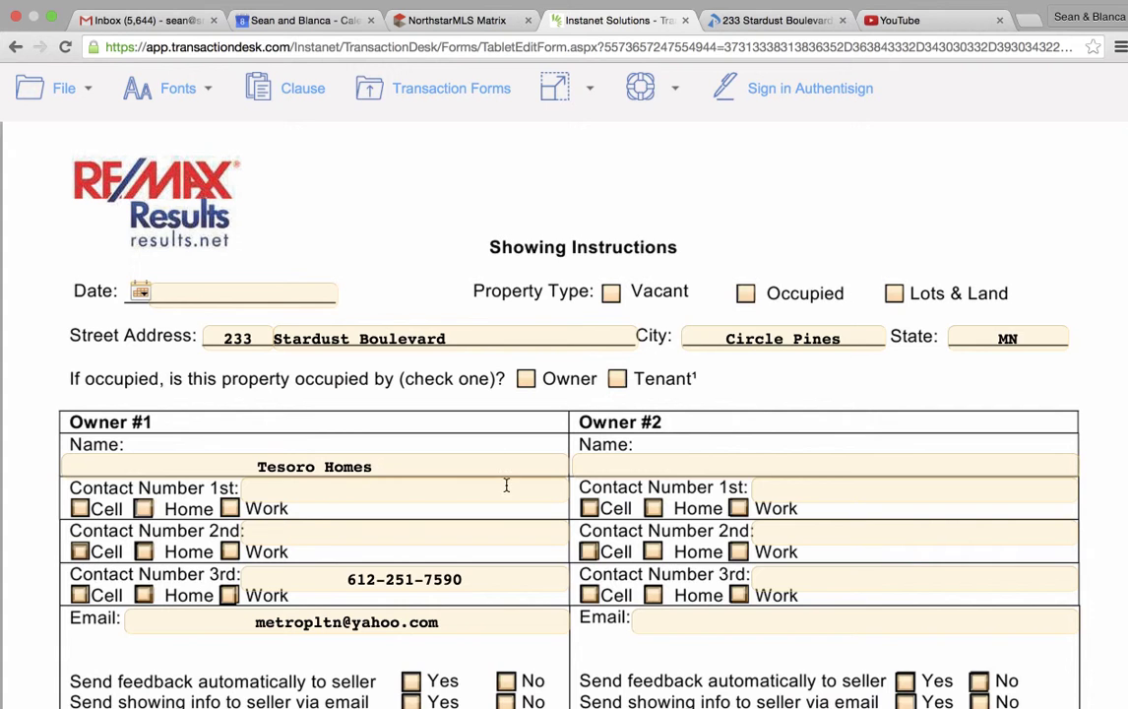
Check 'Remove shoes, leave card, lock door, turnoff lights' and 'Feedback is appreciated'.
{"action": "scroll", "coordinate": [302, 396], "scroll_direction": "down", "scroll_amount": 5}
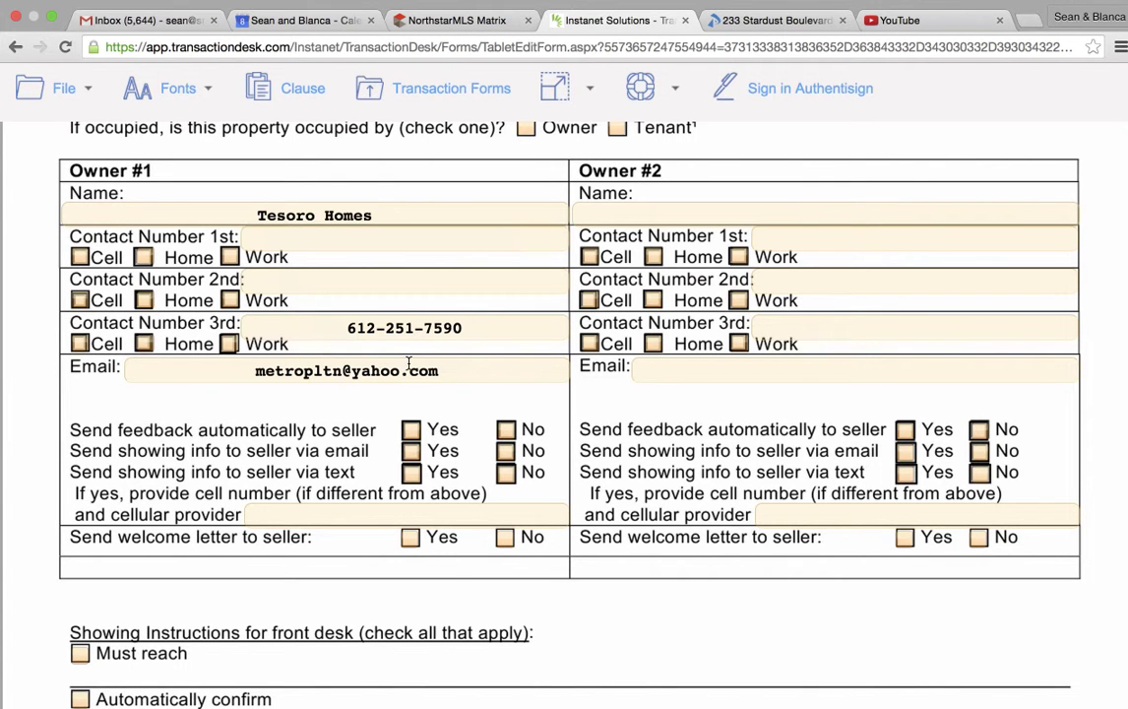
{"action": "scroll", "coordinate": [409, 364], "scroll_direction": "down", "scroll_amount": 2}
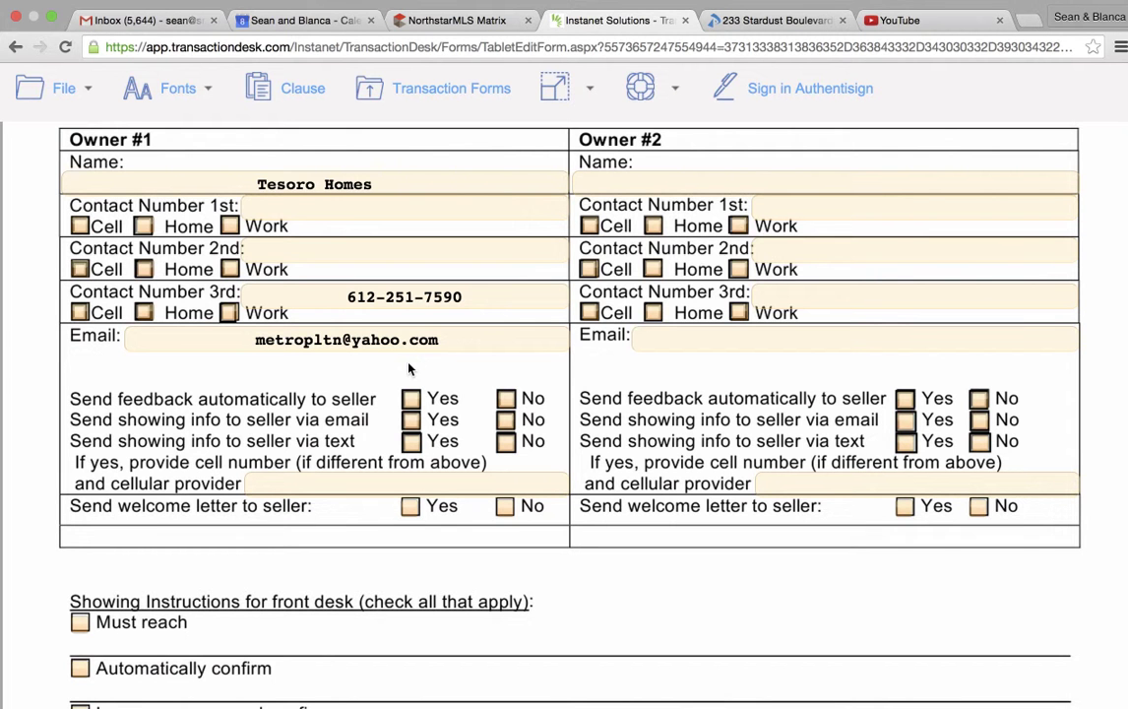
{"action": "scroll", "coordinate": [409, 368], "scroll_direction": "down", "scroll_amount": 10}
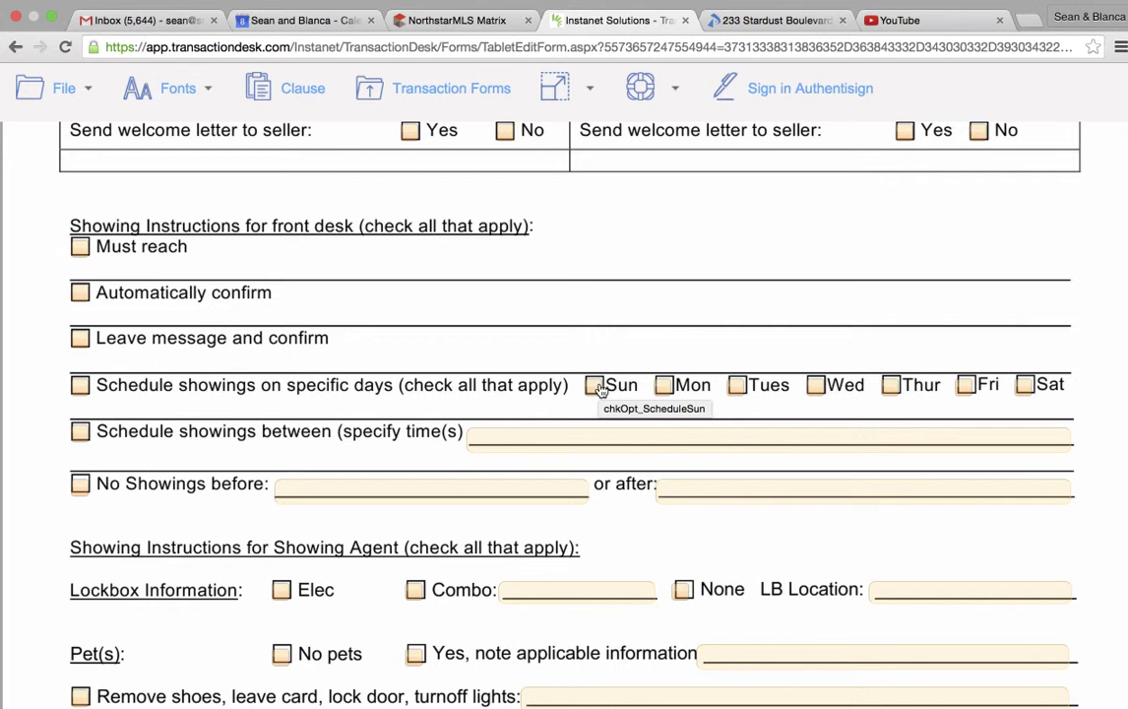
{"action": "scroll", "coordinate": [404, 423], "scroll_direction": "down", "scroll_amount": 3}
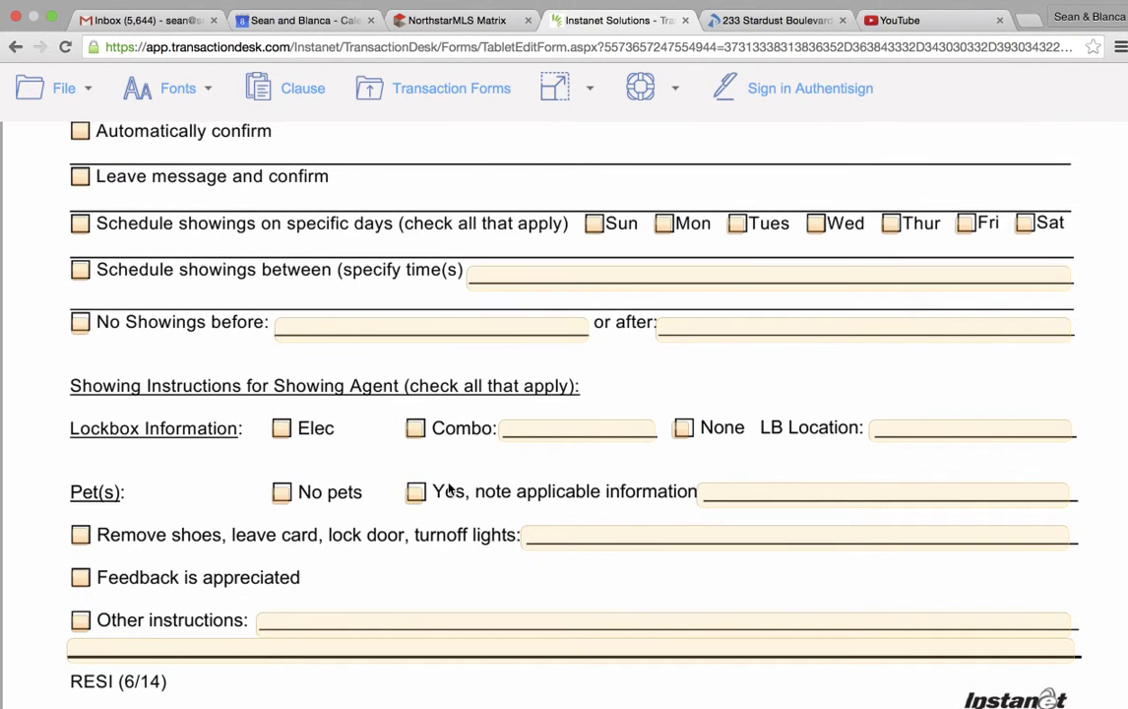
{"action": "scroll", "coordinate": [611, 438], "scroll_direction": "down", "scroll_amount": 1}
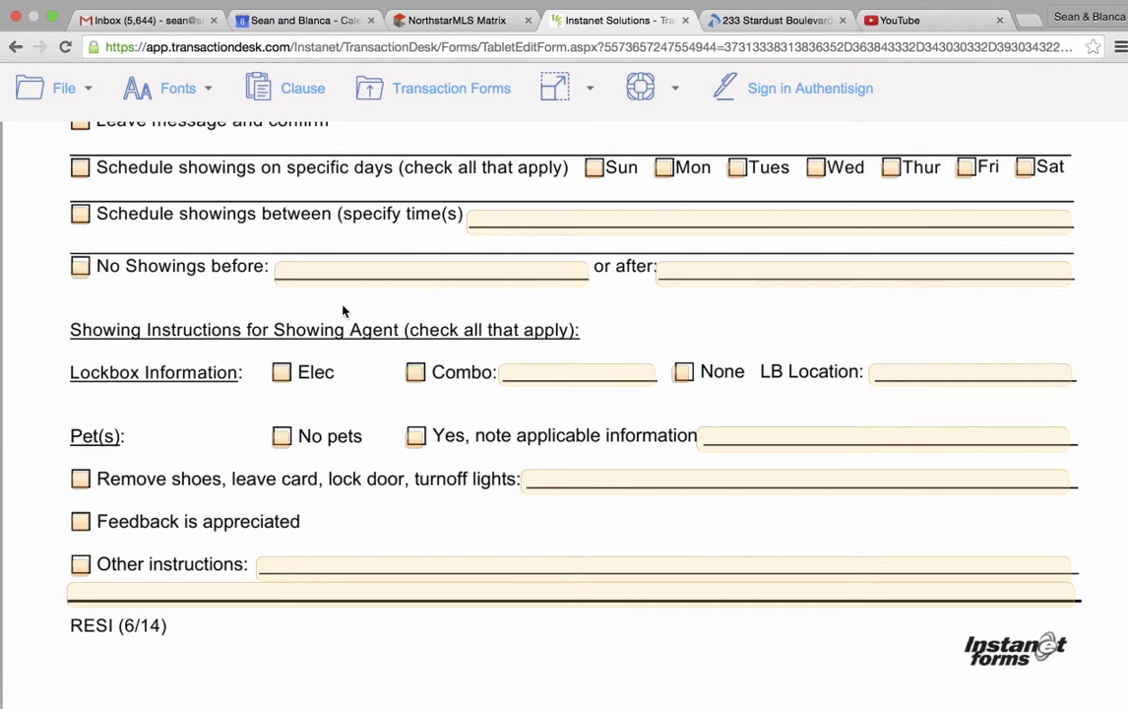
{"action": "left_click", "coordinate": [80, 478]}
{"action": "left_click", "coordinate": [81, 525]}
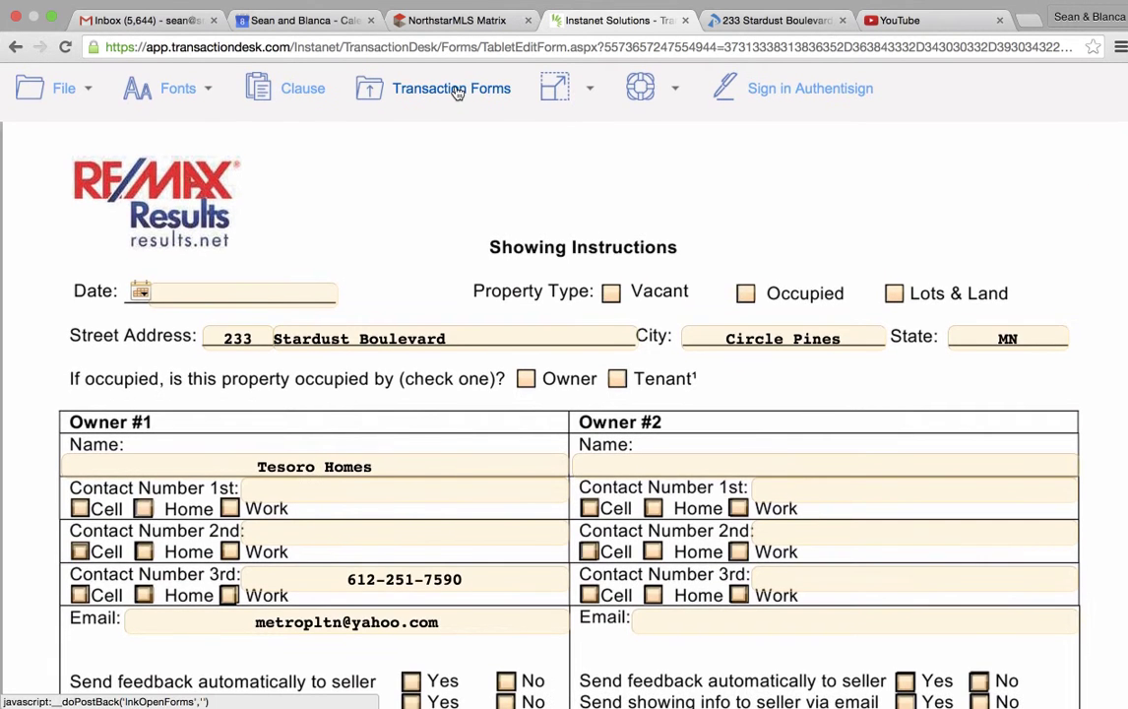
{"action": "left_click", "coordinate": [457, 90]}
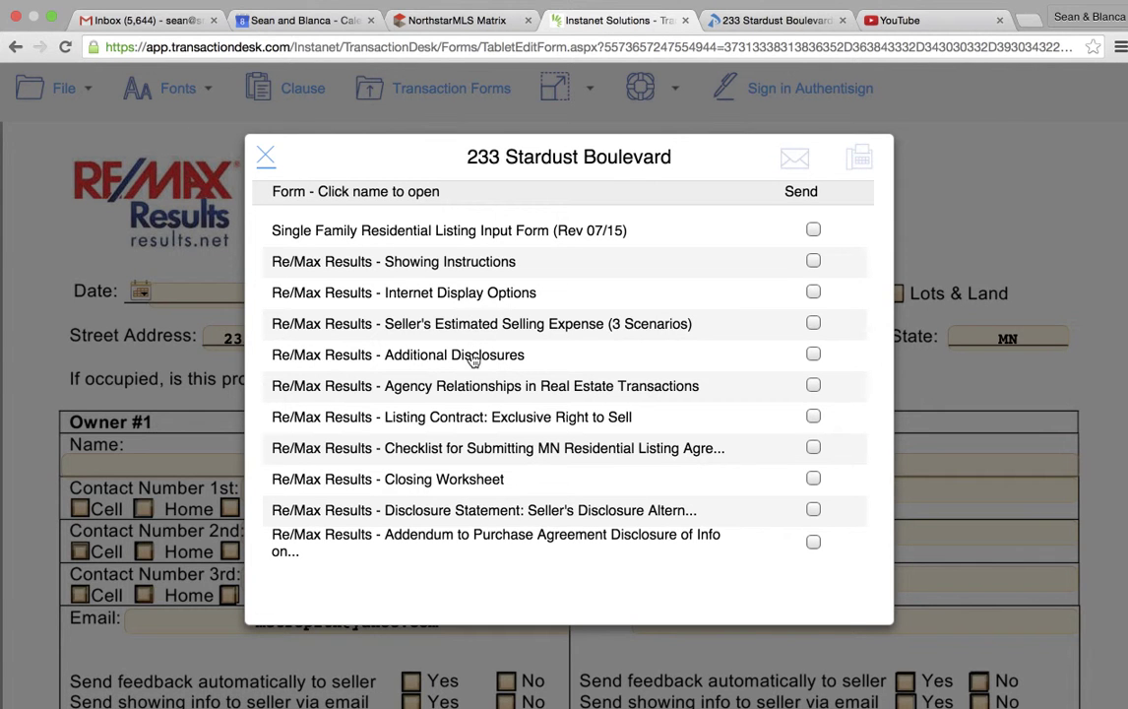
Open the Listing Contract: Exclusive Right to Sell and enter a 0.00 retainer fee.
{"action": "left_click", "coordinate": [458, 418]}
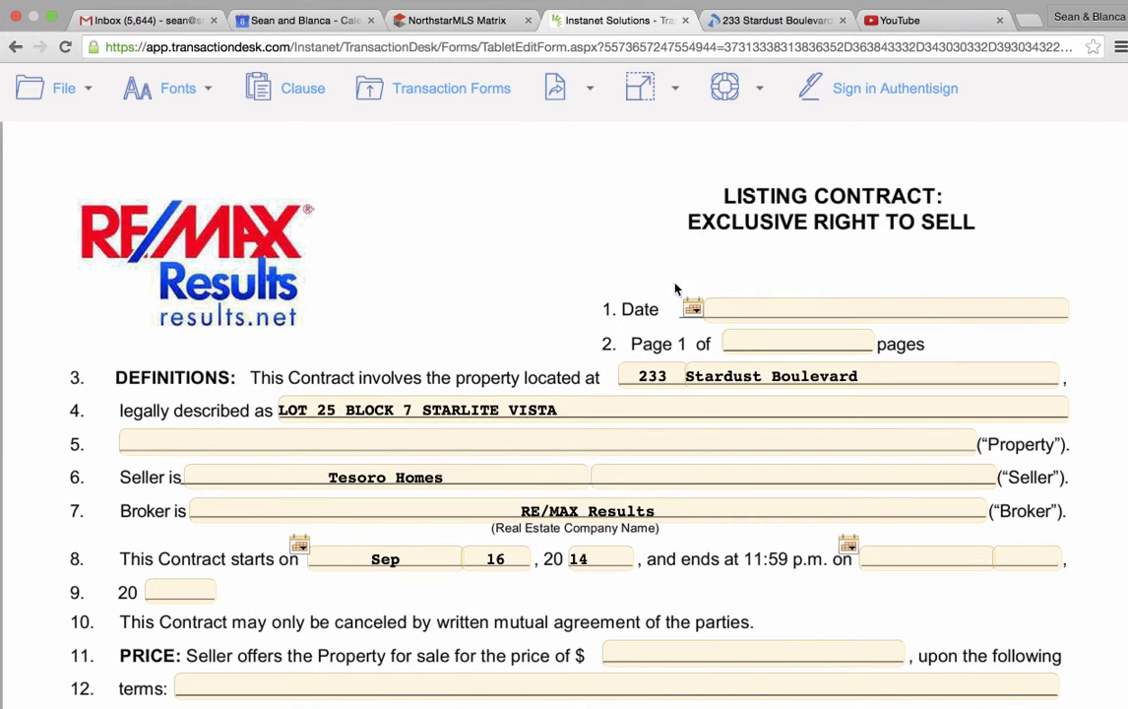
{"action": "scroll", "coordinate": [614, 585], "scroll_direction": "down", "scroll_amount": 1}
{"action": "scroll", "coordinate": [615, 585], "scroll_direction": "down", "scroll_amount": 5}
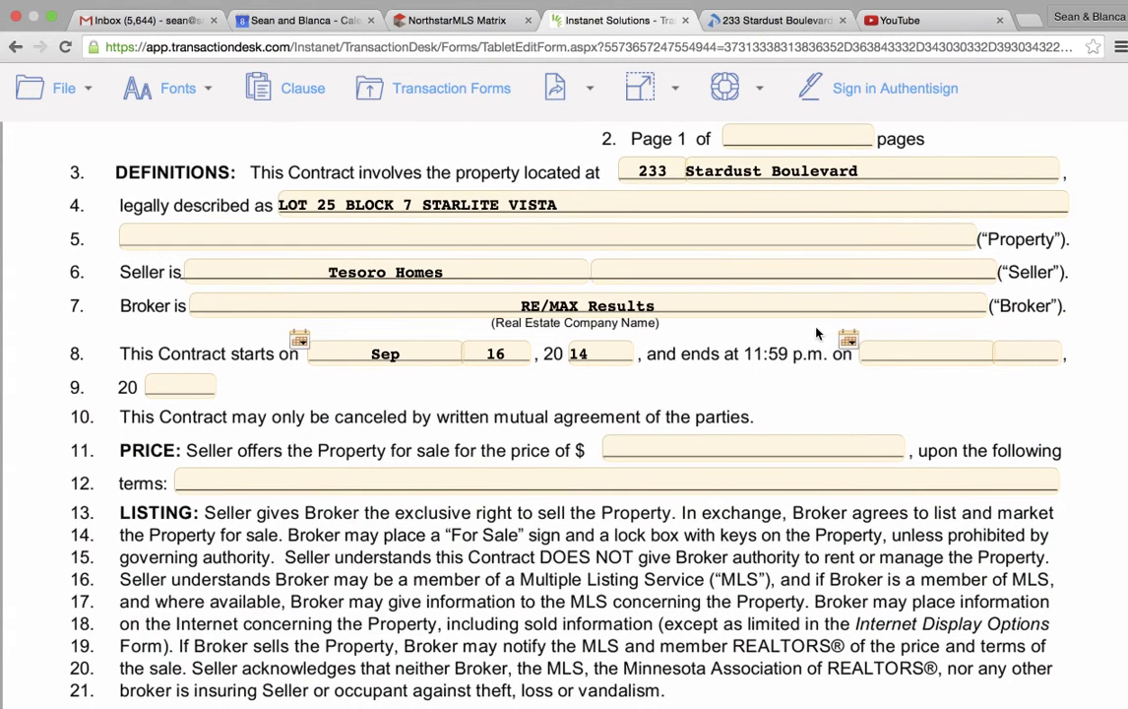
{"action": "scroll", "coordinate": [638, 450], "scroll_direction": "down", "scroll_amount": 8}
{"action": "scroll", "coordinate": [355, 648], "scroll_direction": "down", "scroll_amount": 20}
{"action": "scroll", "coordinate": [355, 648], "scroll_direction": "down", "scroll_amount": 4}
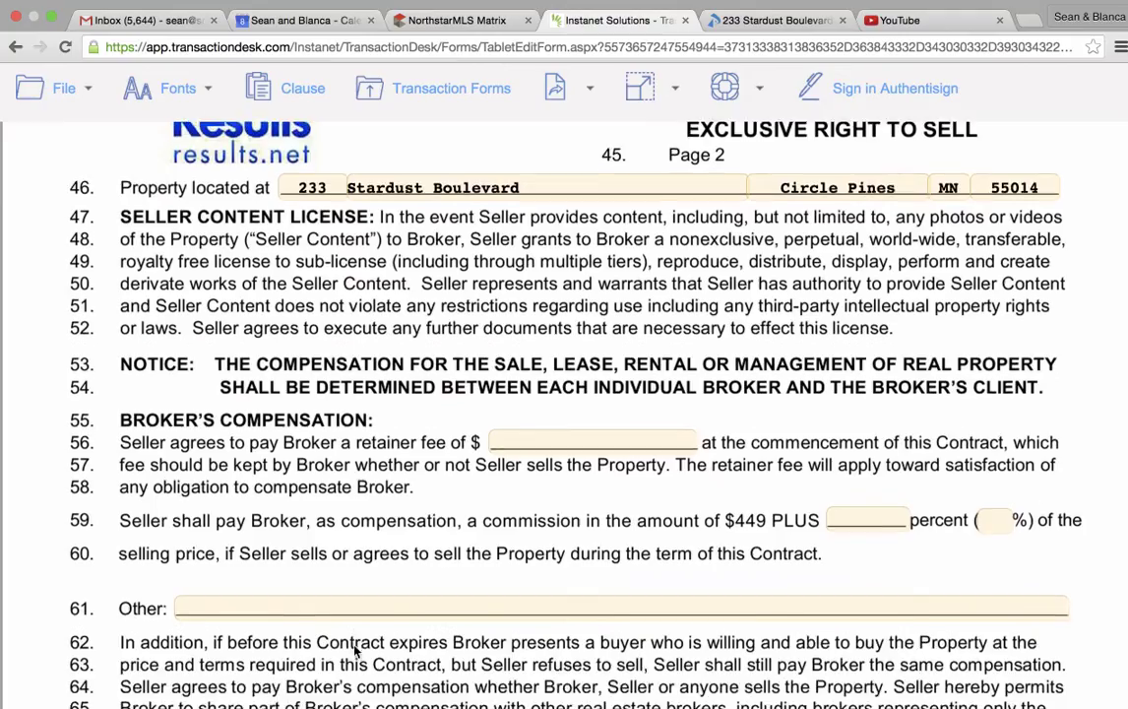
{"action": "left_click", "coordinate": [553, 448]}
{"action": "type", "text": "0.0"}
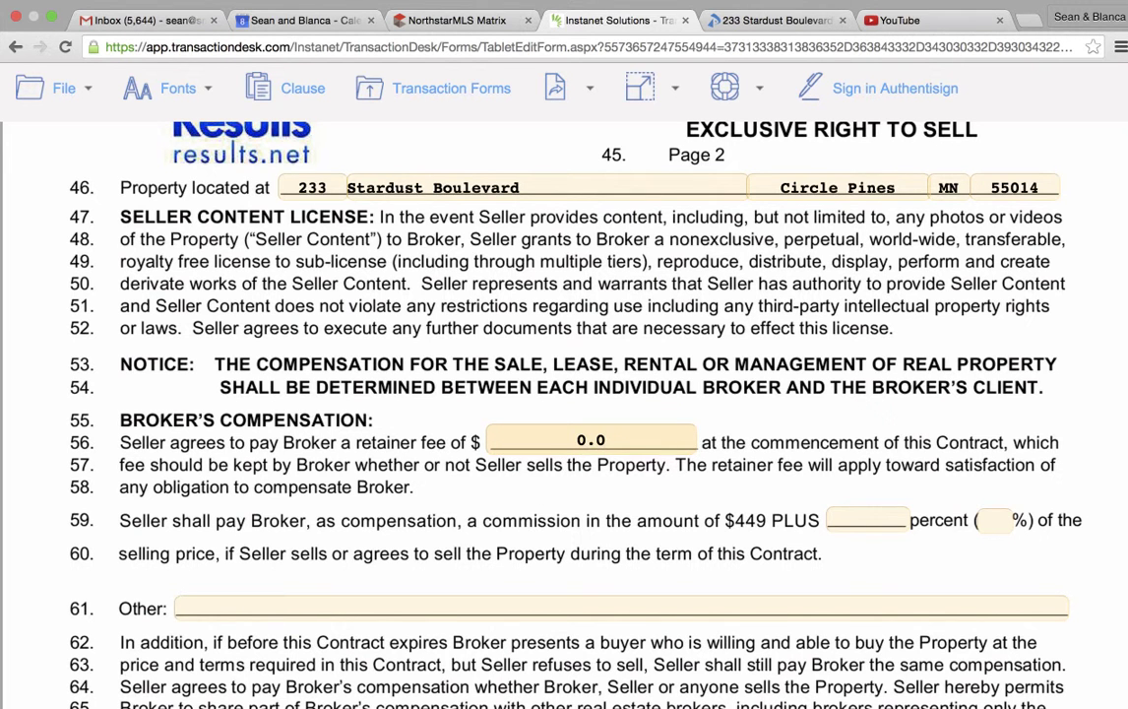
{"action": "type", "text": "0"}
{"action": "left_click", "coordinate": [868, 517]}
{"action": "type", "text": "0.00"}
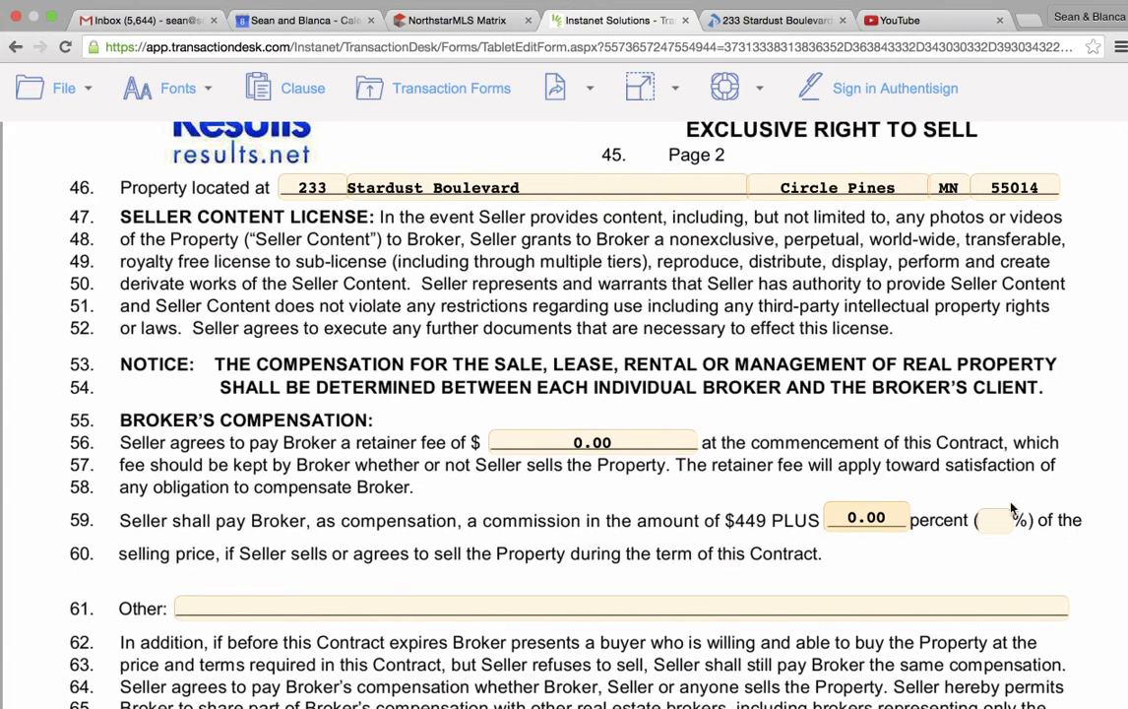
Enter 5 as the broker's commission percentage.
{"action": "left_click", "coordinate": [992, 514]}
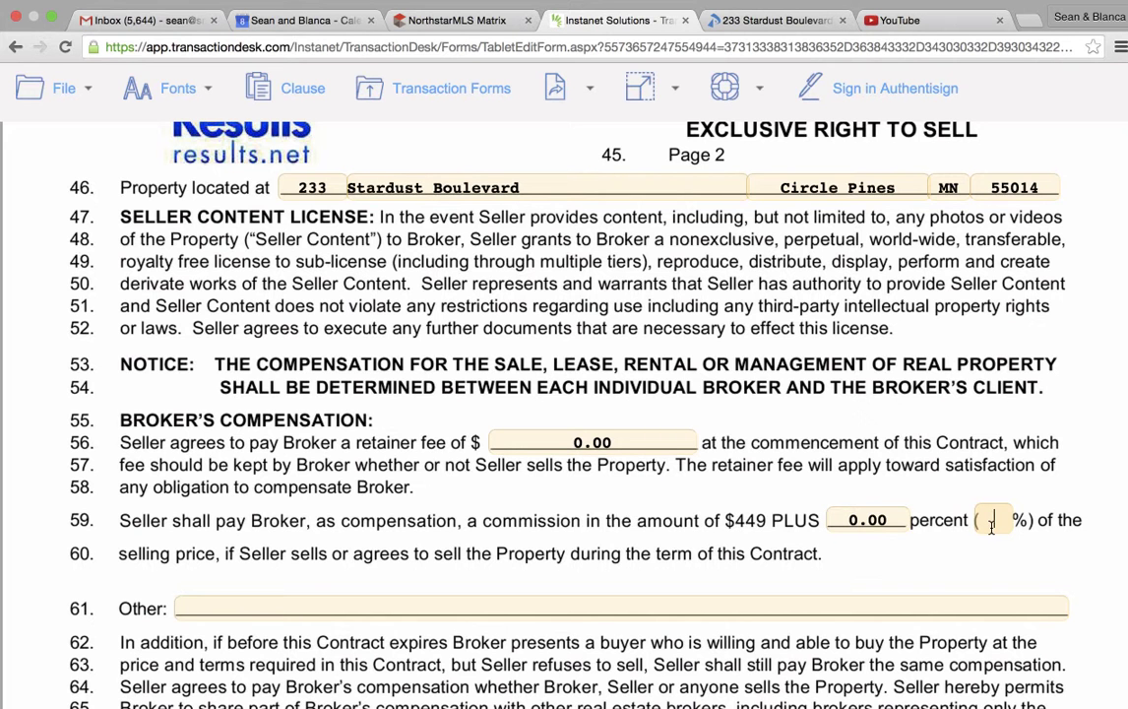
{"action": "type", "text": "5"}
{"action": "scroll", "coordinate": [673, 608], "scroll_direction": "down", "scroll_amount": 5}
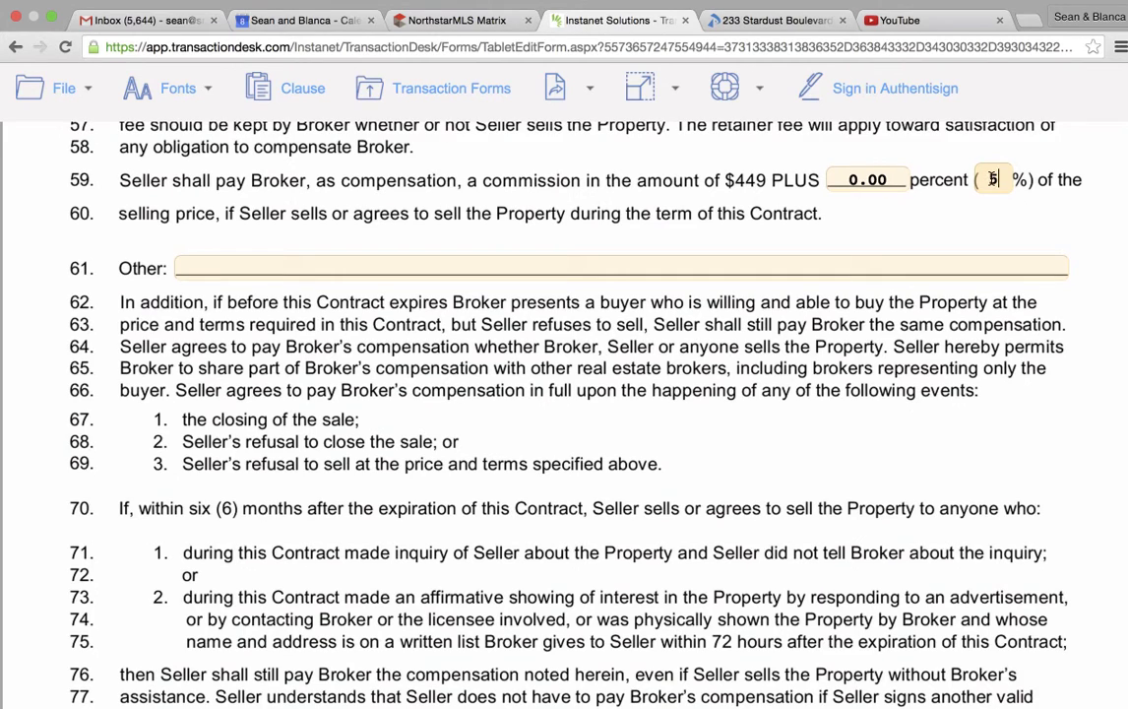
{"action": "scroll", "coordinate": [643, 361], "scroll_direction": "down", "scroll_amount": 12}
{"action": "left_click", "coordinate": [59, 88]}
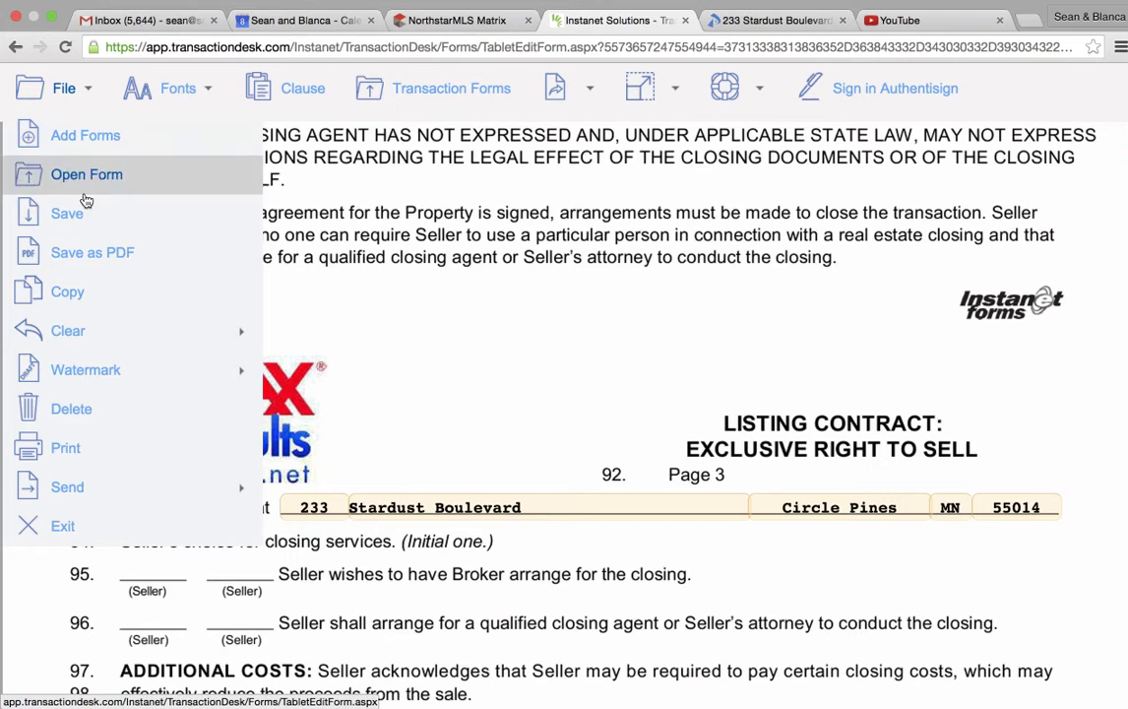
Save the Listing Contract: Exclusive Right to Sell and exit the form to TransactionDesk.
{"action": "left_click", "coordinate": [74, 217]}
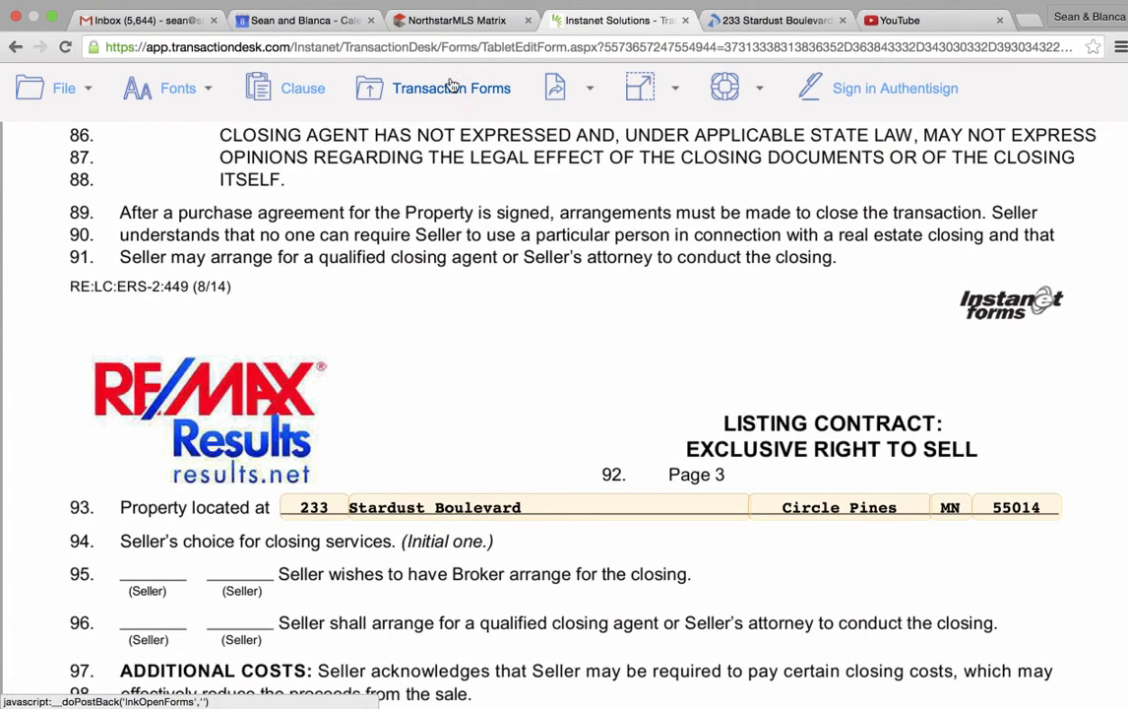
{"action": "left_click", "coordinate": [404, 81]}
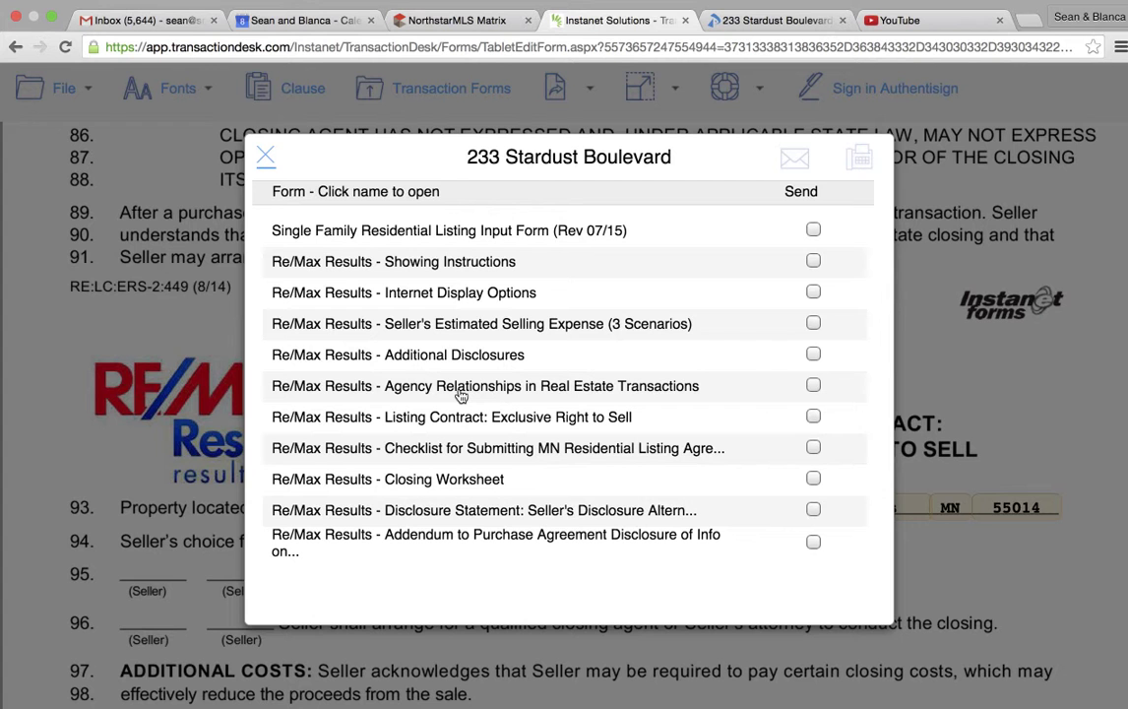
{"action": "left_click", "coordinate": [266, 160]}
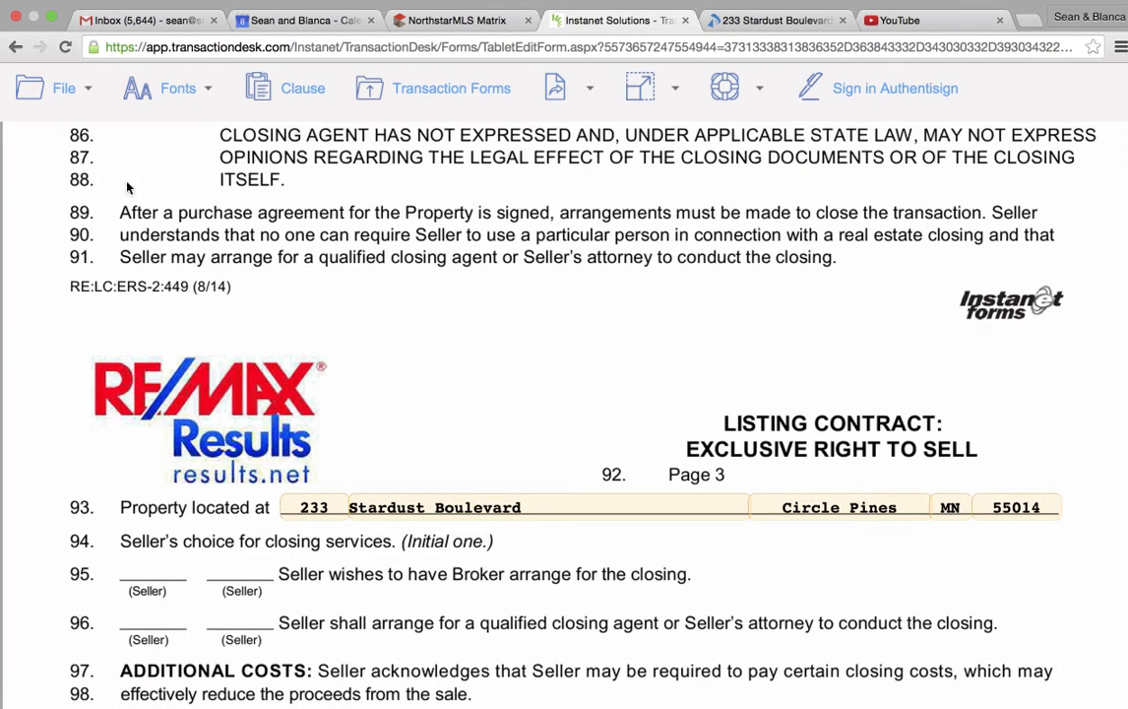
{"action": "left_click", "coordinate": [65, 115]}
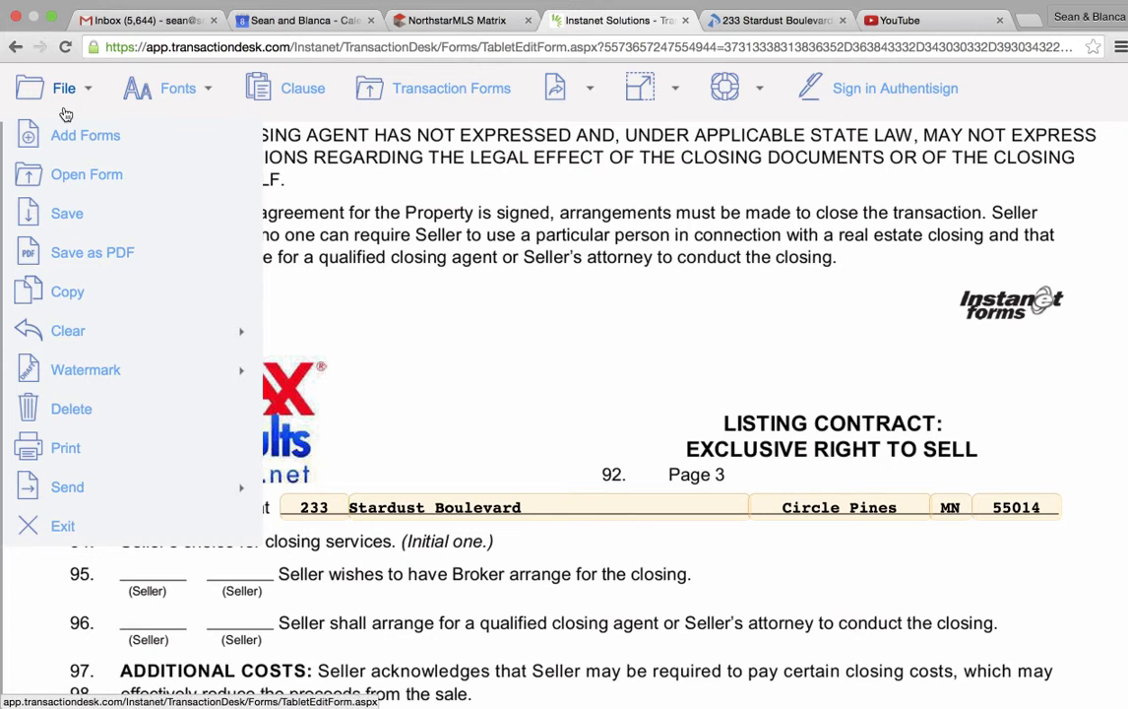
{"action": "left_click", "coordinate": [63, 532]}
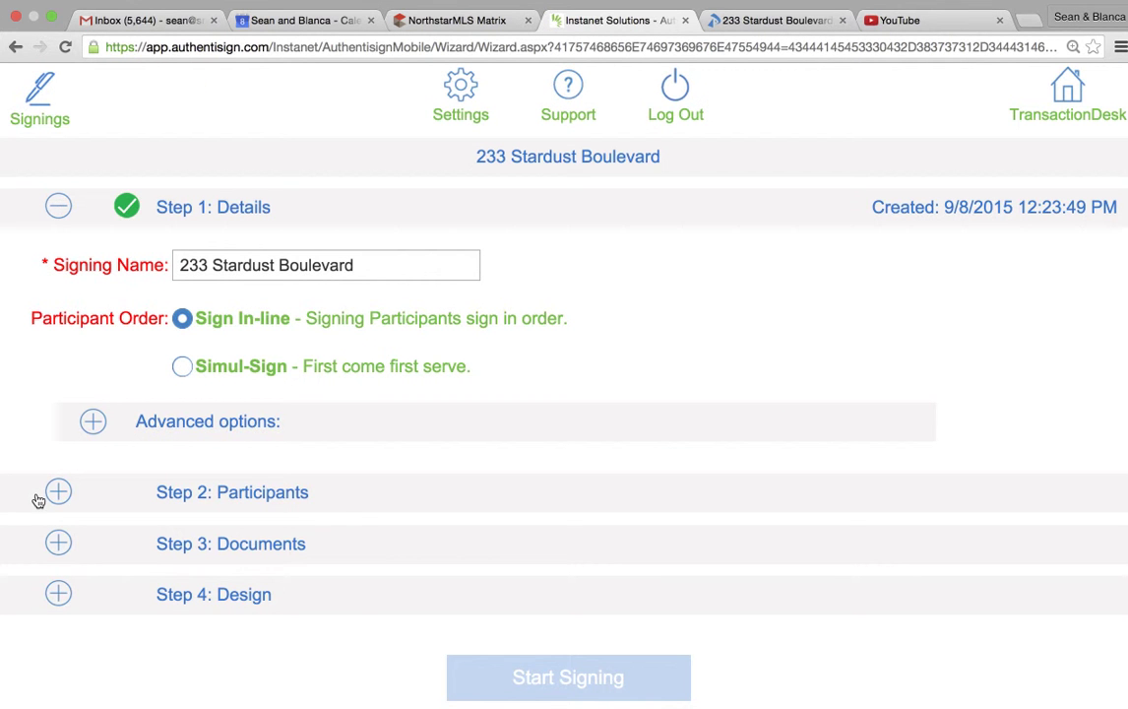
{"action": "left_click", "coordinate": [177, 268]}
{"action": "type", "text": "Lisi"}
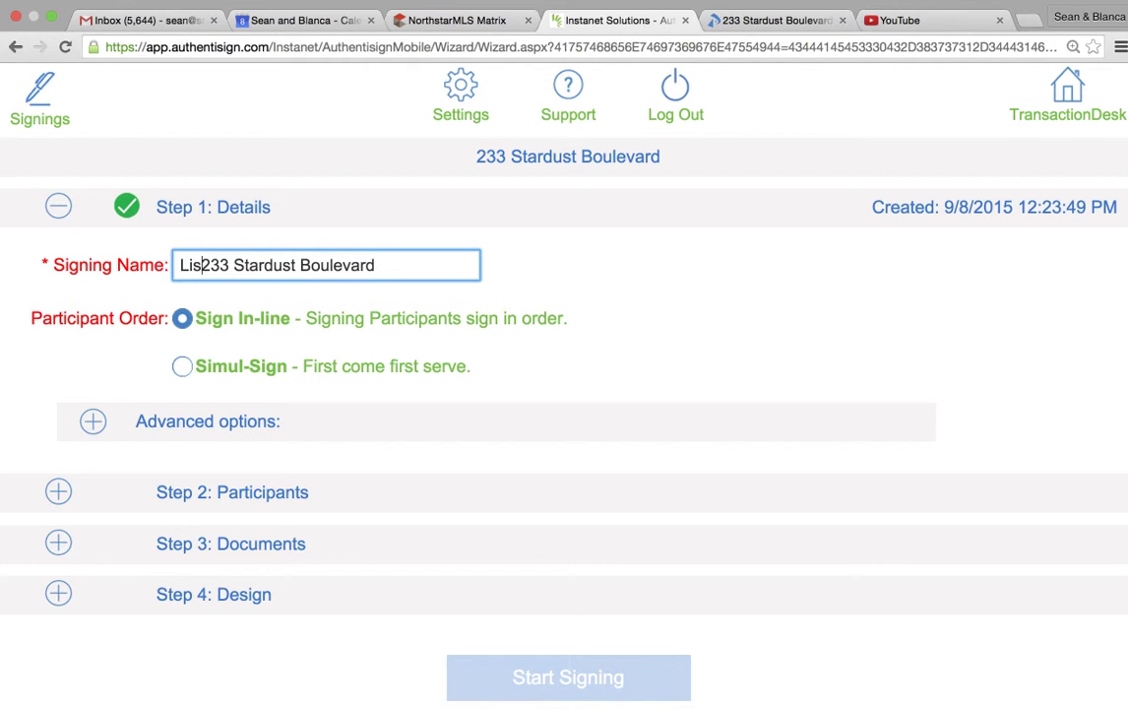
{"action": "key", "text": "BackSpace"}
{"action": "type", "text": "ting "}
{"action": "type", "text": "Cont"}
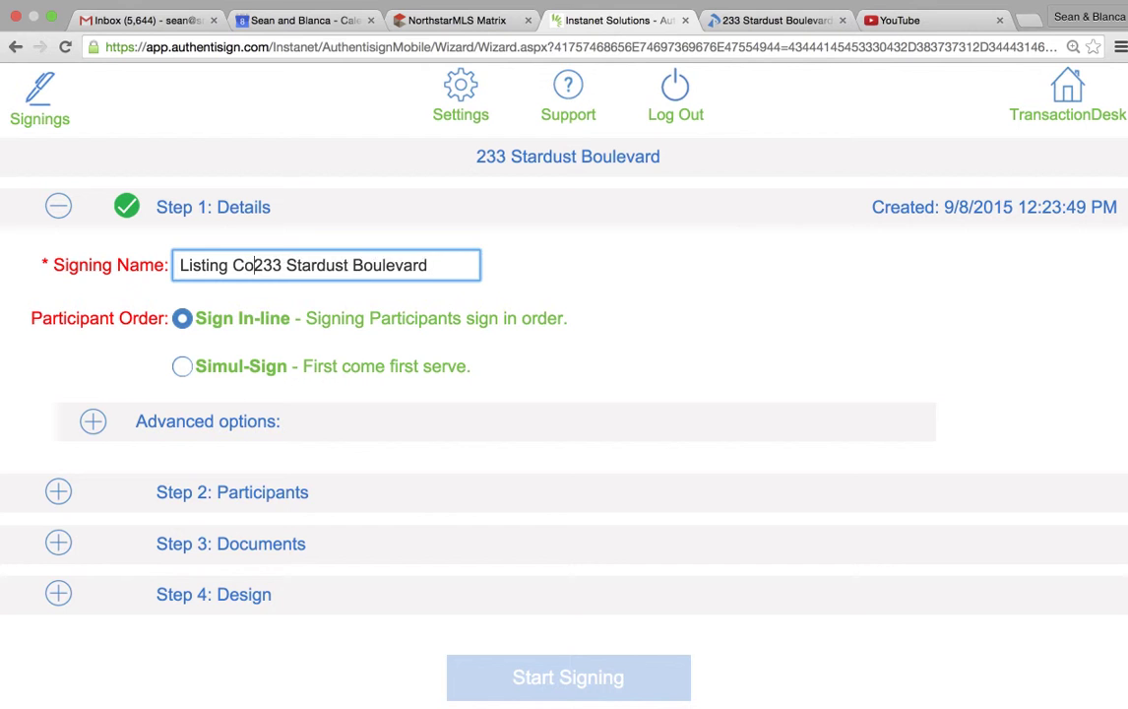
{"action": "type", "text": "ract"}
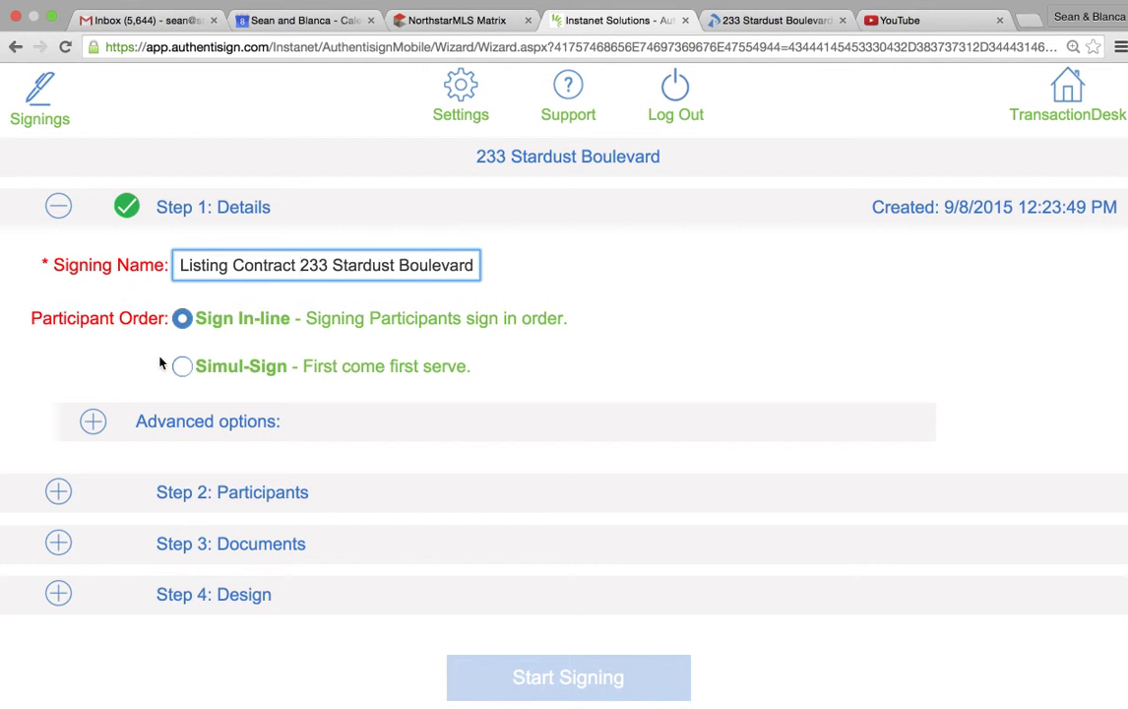
{"action": "left_click", "coordinate": [183, 366]}
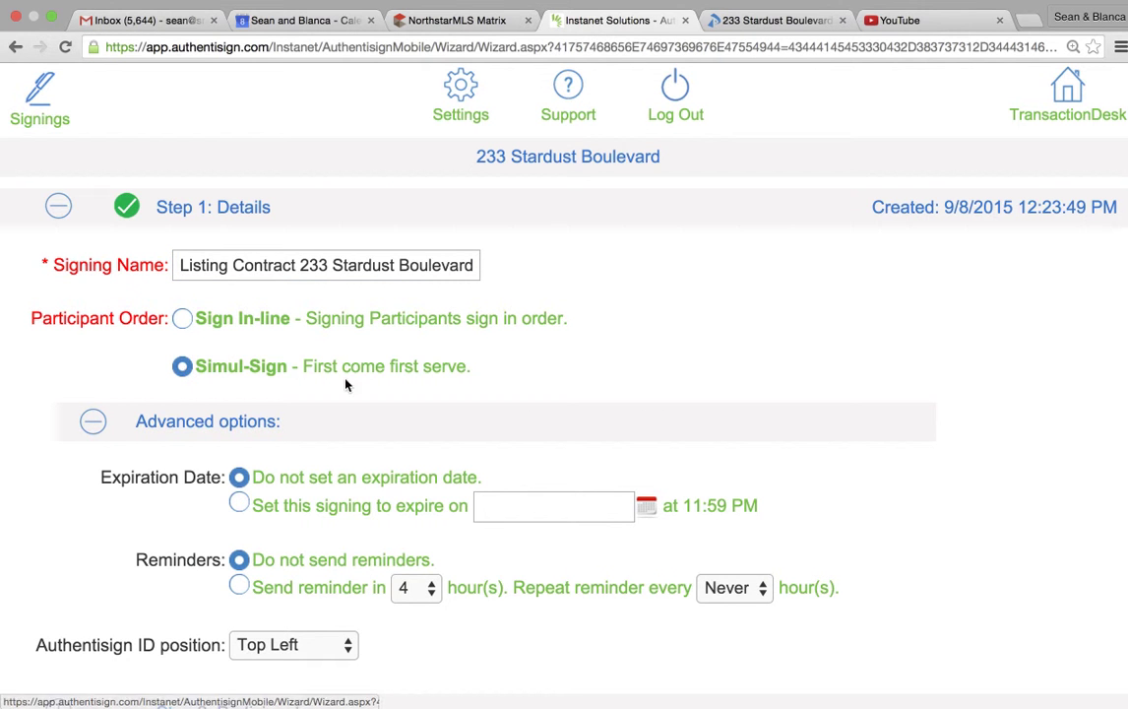
{"action": "scroll", "coordinate": [364, 372], "scroll_direction": "down", "scroll_amount": 5}
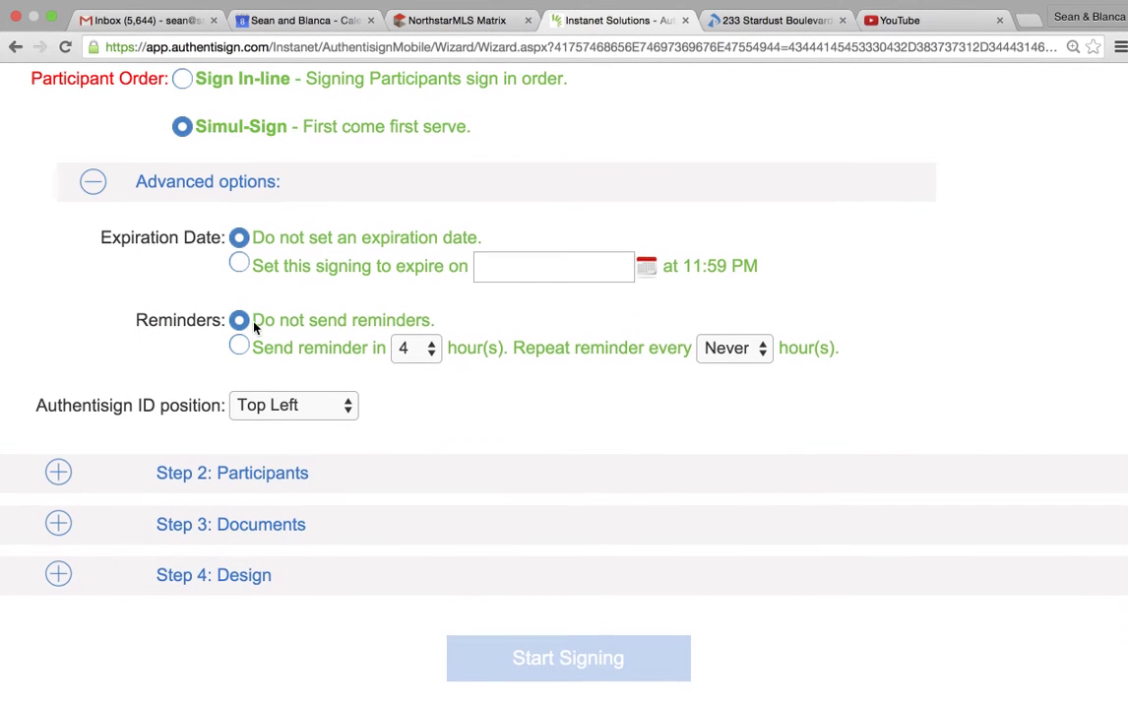
{"action": "left_click", "coordinate": [57, 473]}
{"action": "left_click", "coordinate": [544, 482]}
{"action": "left_click", "coordinate": [196, 217]}
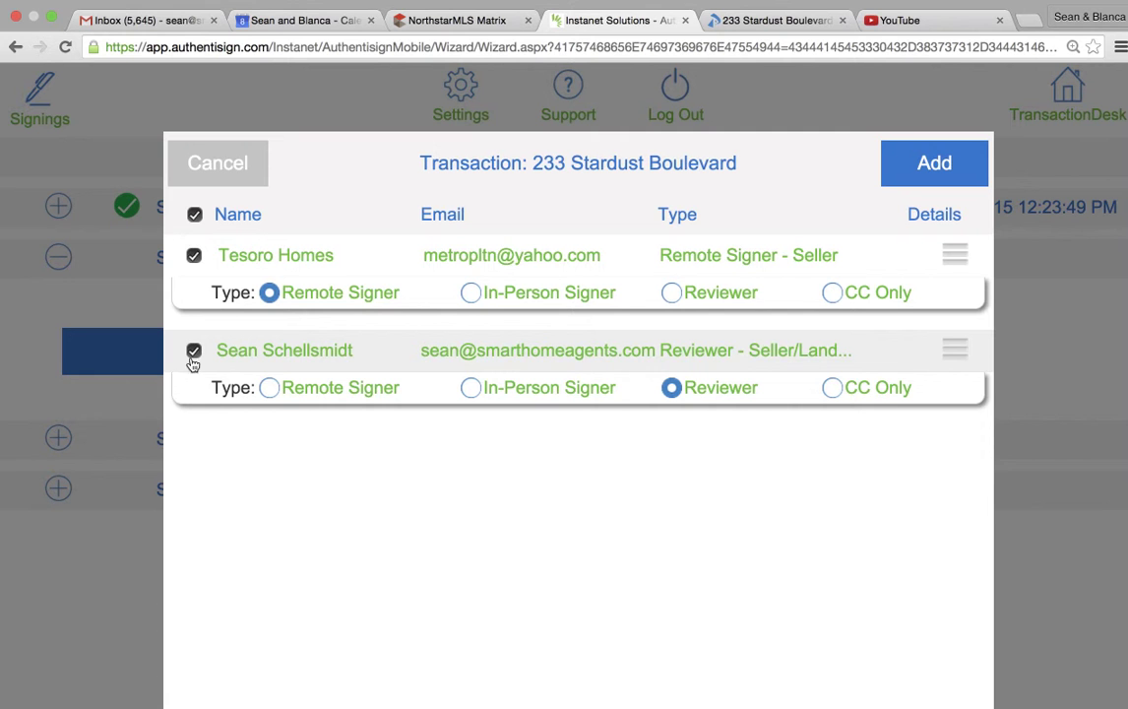
Add the seller and listing agent to the signing and bring up Add Documents.
{"action": "left_click", "coordinate": [922, 171]}
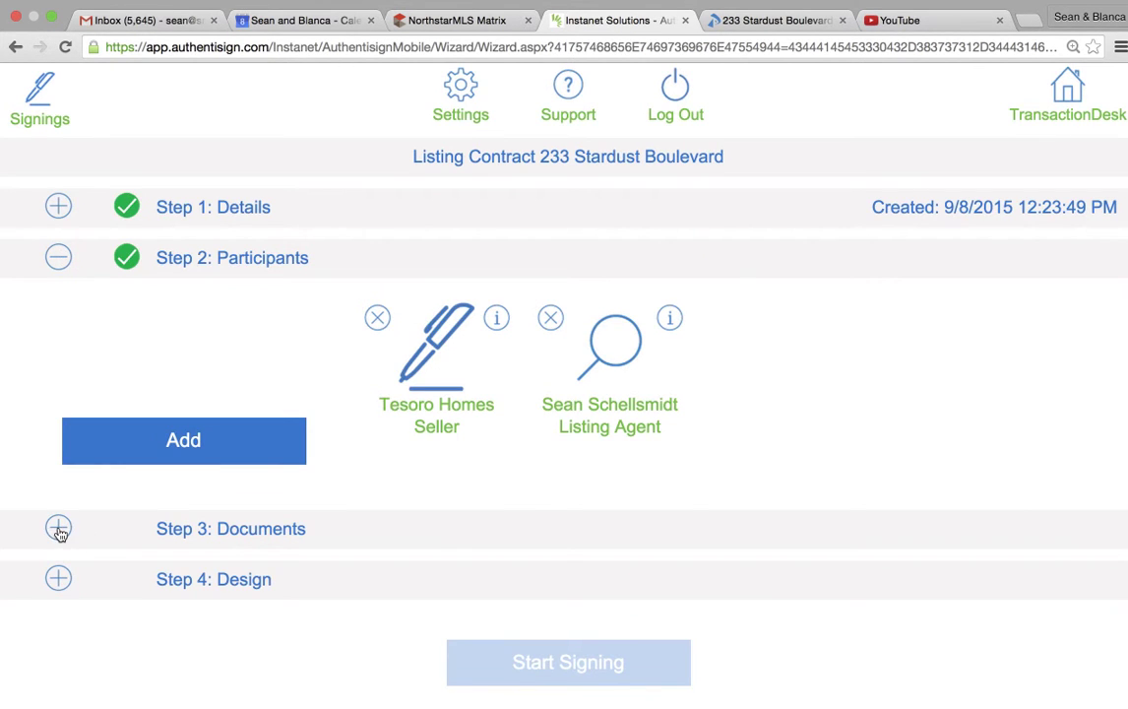
{"action": "left_click", "coordinate": [59, 530]}
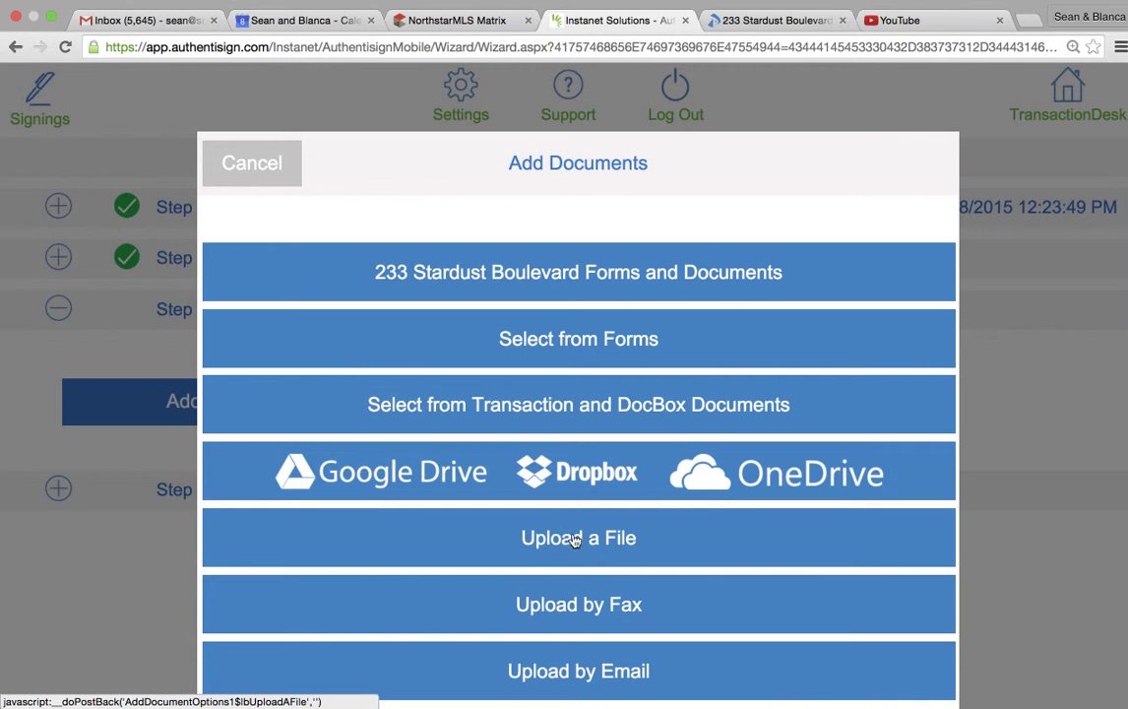
Add the transaction's forms except the Closing Worksheet and MN residential listing checklist.
{"action": "left_click", "coordinate": [586, 284]}
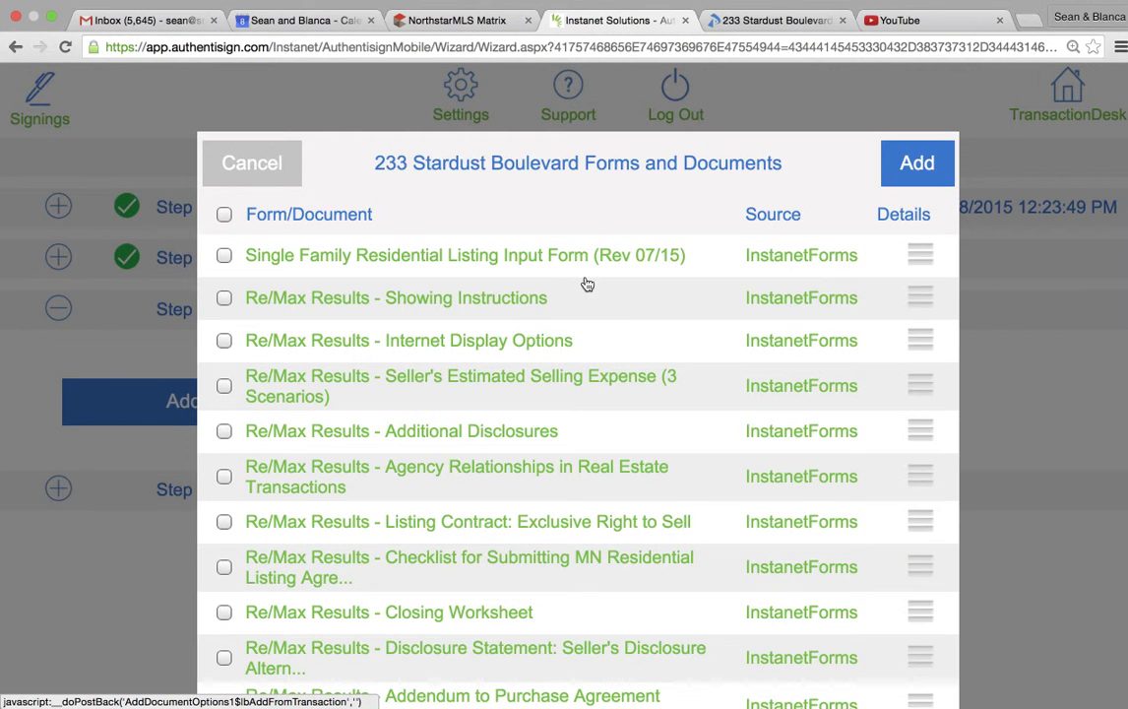
{"action": "left_click", "coordinate": [224, 213]}
{"action": "scroll", "coordinate": [380, 519], "scroll_direction": "down", "scroll_amount": 1}
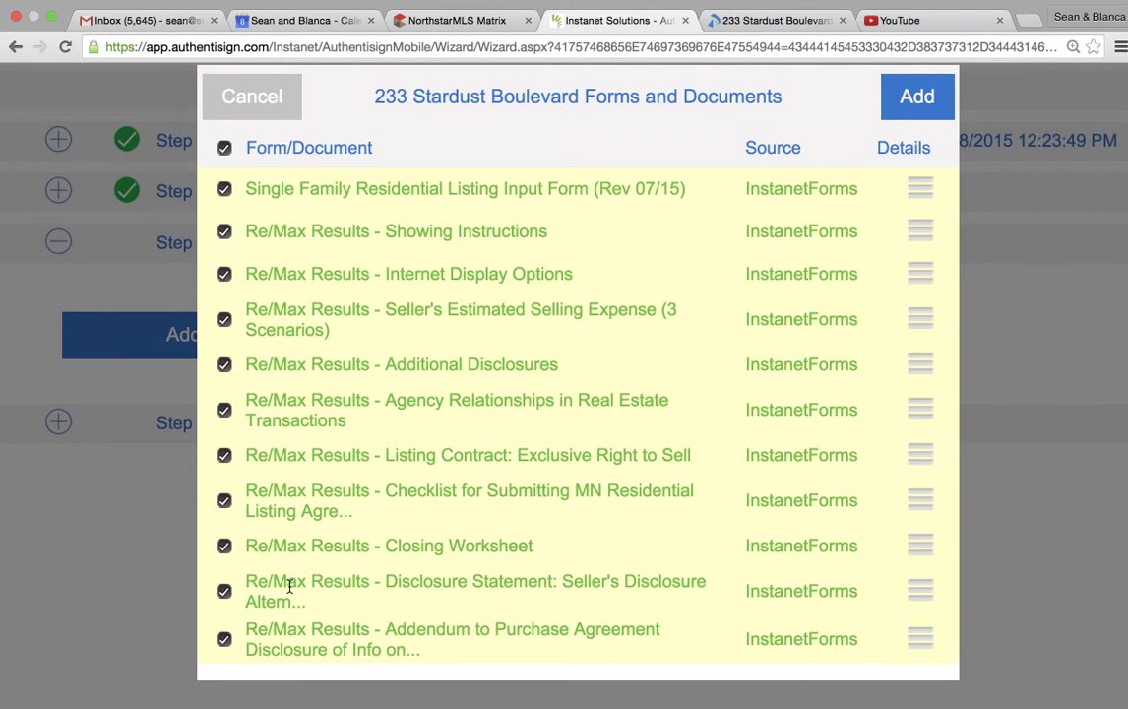
{"action": "left_click", "coordinate": [223, 547]}
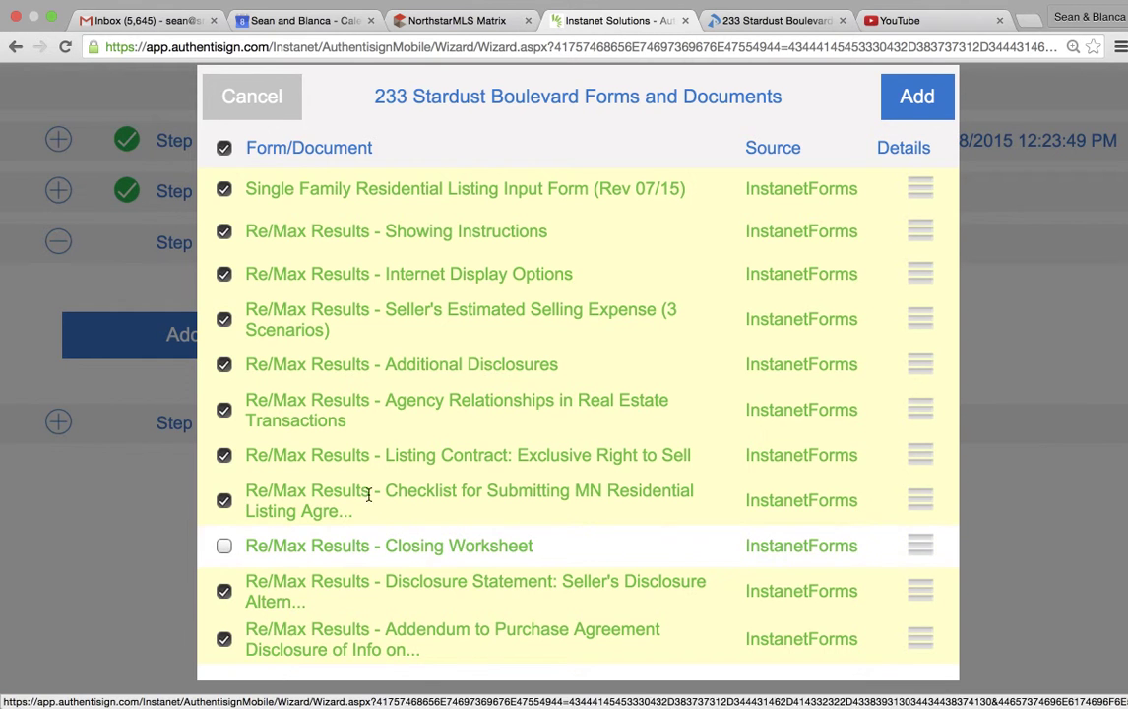
{"action": "left_click", "coordinate": [225, 502]}
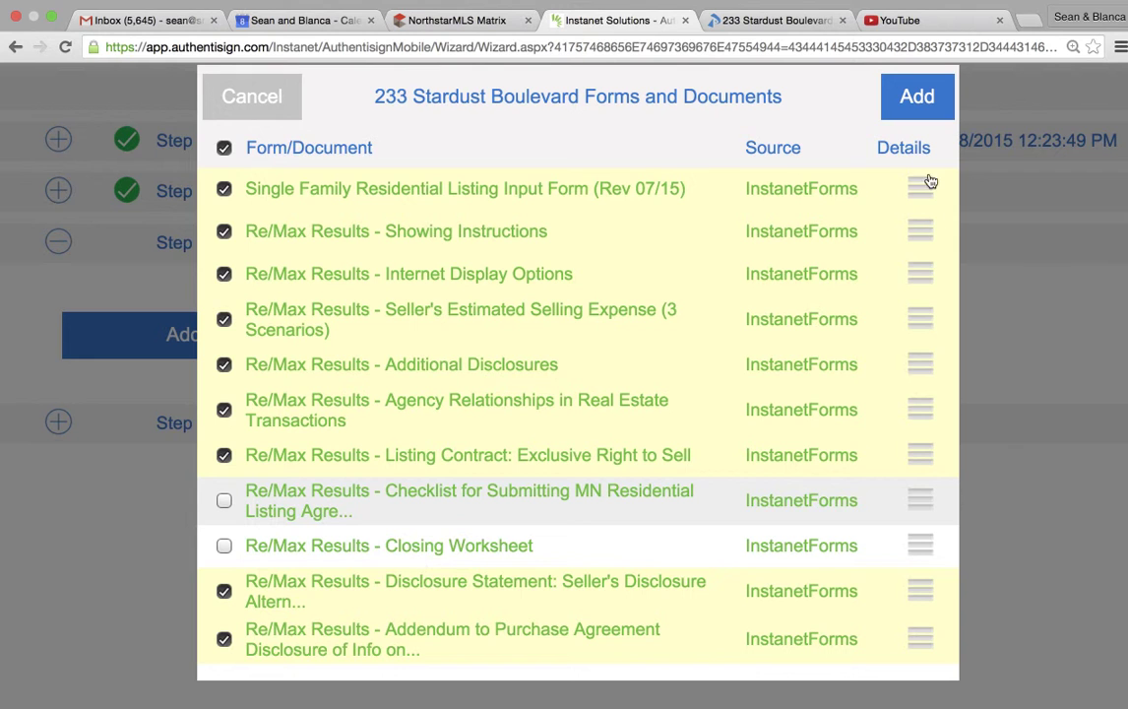
{"action": "left_click", "coordinate": [916, 95]}
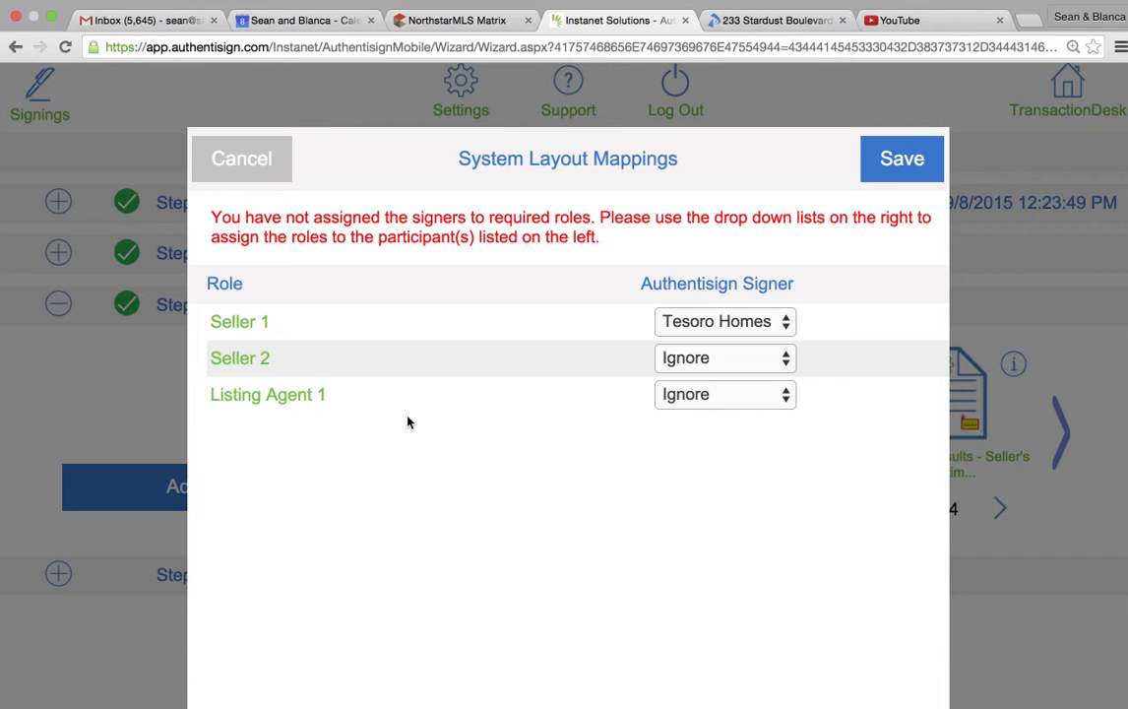
Review the Listing Agent 1 role mapping, close it unsaved, and collapse Step 3.
{"action": "left_click", "coordinate": [669, 403]}
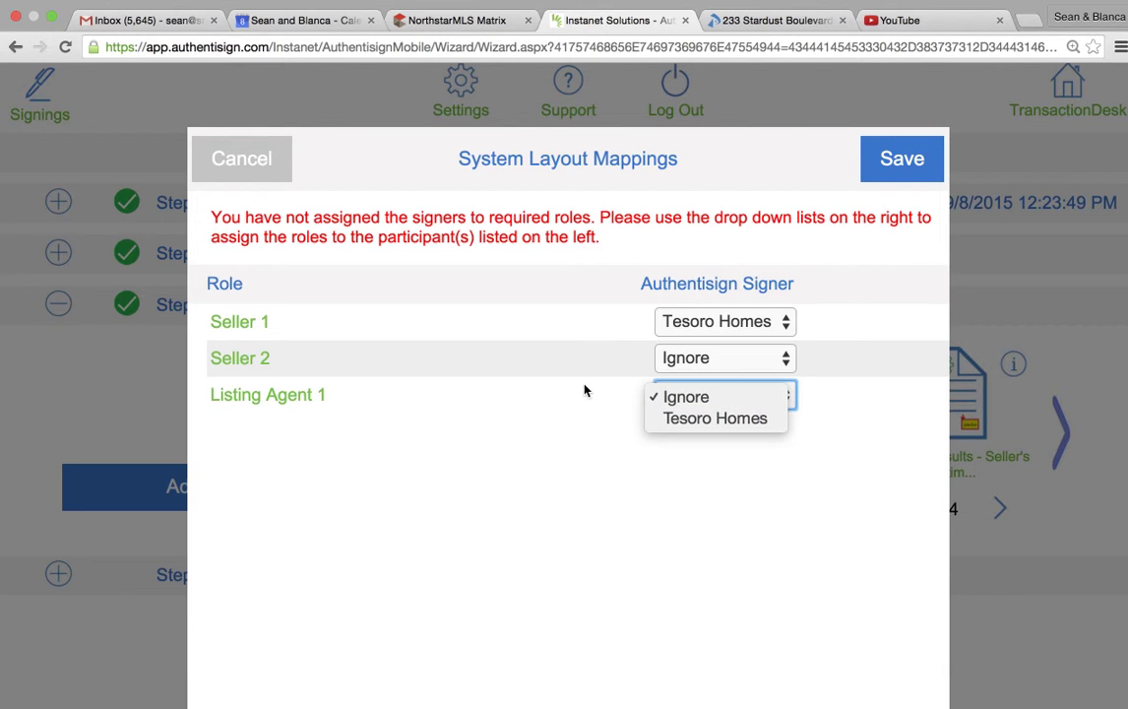
{"action": "left_click", "coordinate": [239, 158]}
{"action": "left_click", "coordinate": [239, 161]}
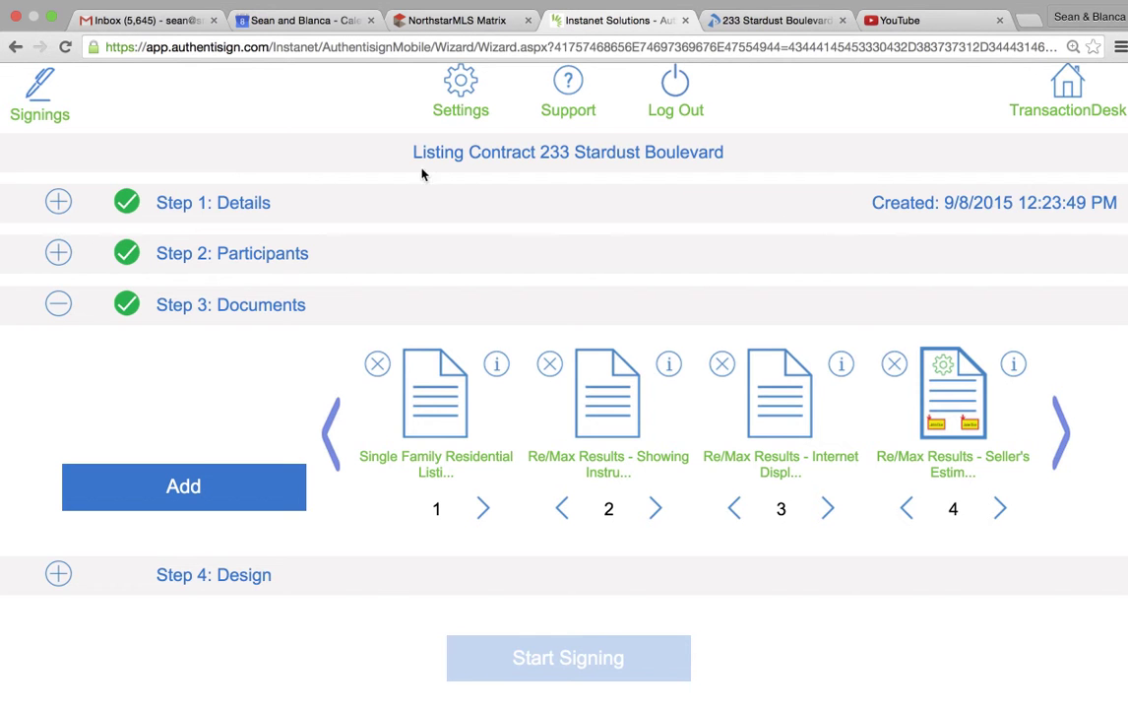
{"action": "left_click", "coordinate": [61, 256]}
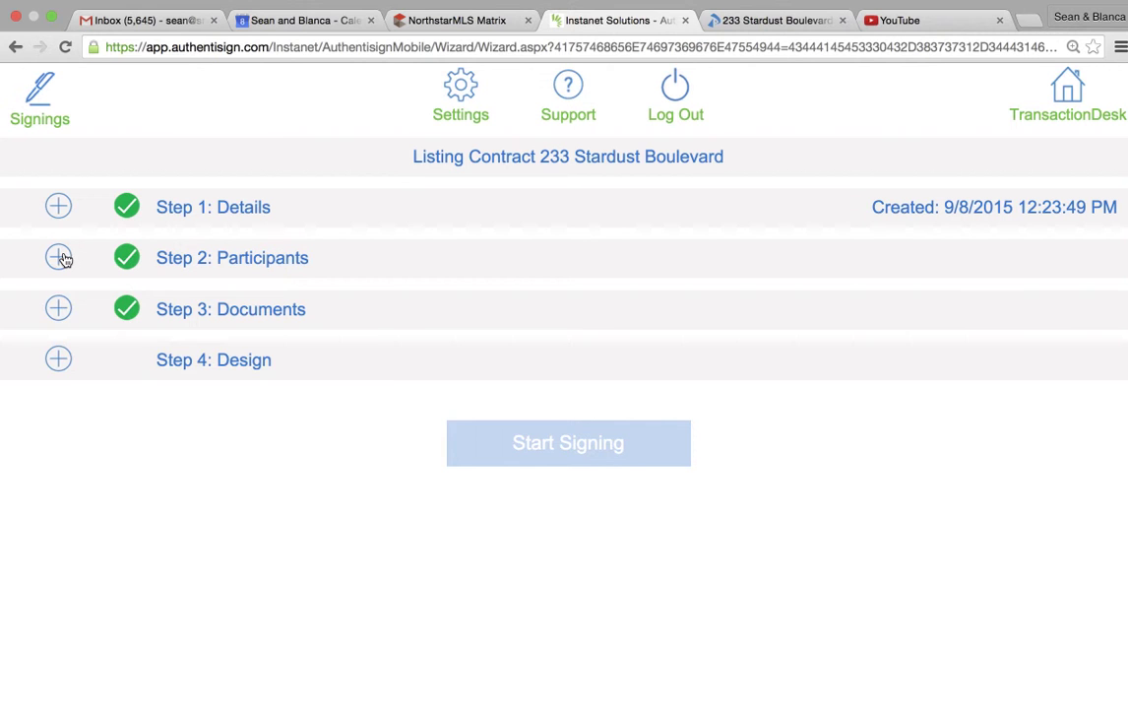
Change the listing agent's participant type from Reviewer to Remote Signer and save.
{"action": "left_click", "coordinate": [61, 258]}
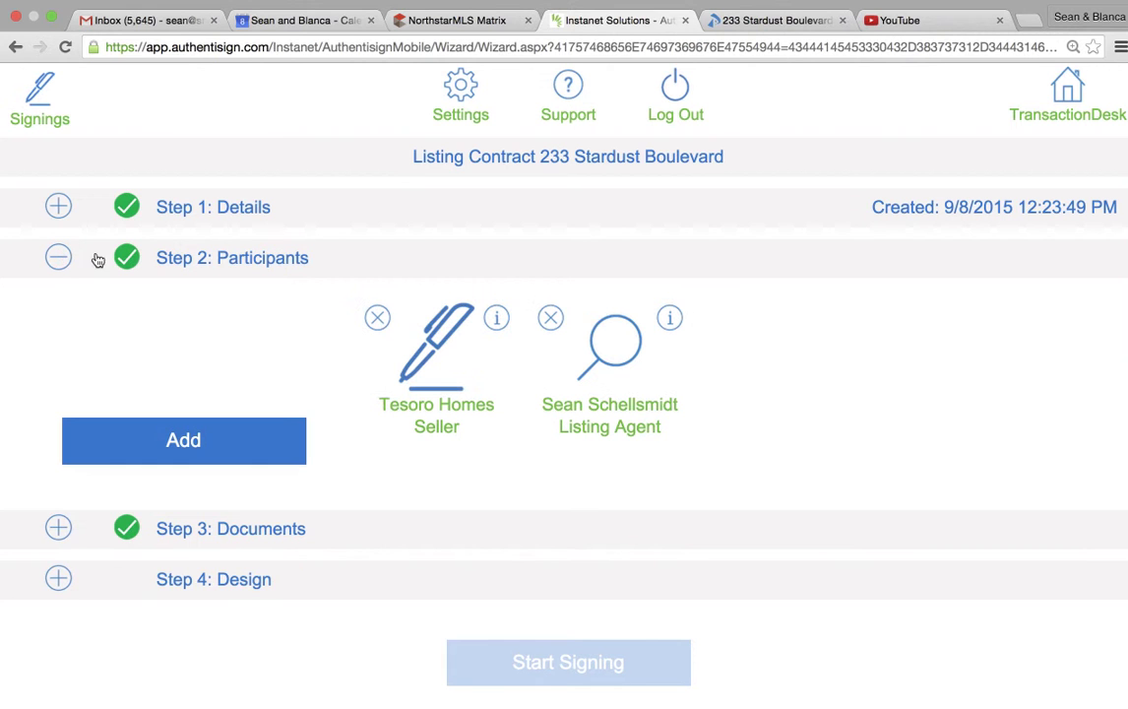
{"action": "left_click", "coordinate": [614, 363]}
{"action": "left_click", "coordinate": [293, 217]}
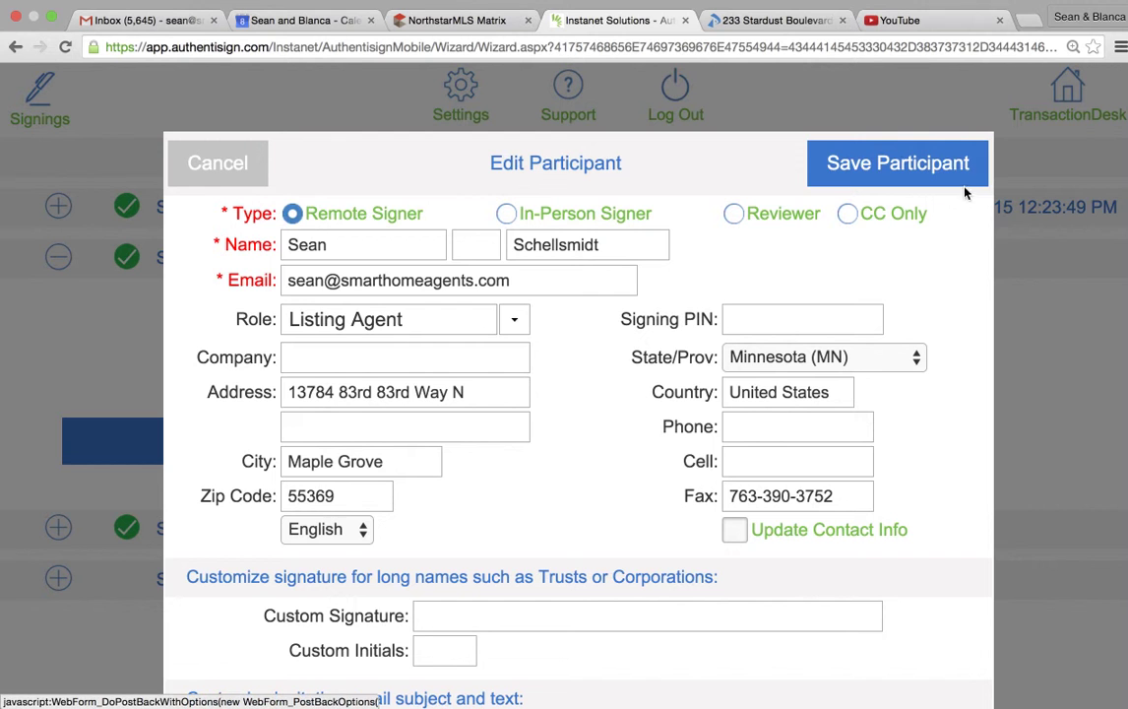
{"action": "left_click", "coordinate": [895, 162]}
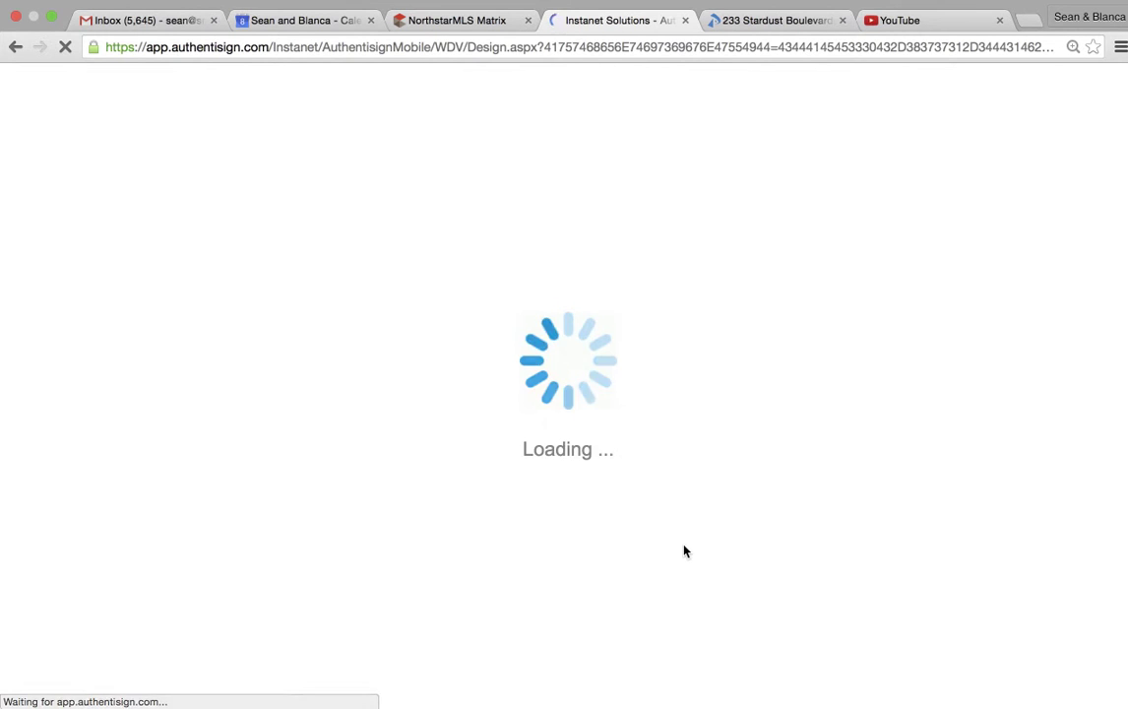
Choose the seller as signer and drop a Sign Here field on box 102 Owner (Signature).
{"action": "left_click", "coordinate": [792, 8]}
{"action": "left_click", "coordinate": [803, 48]}
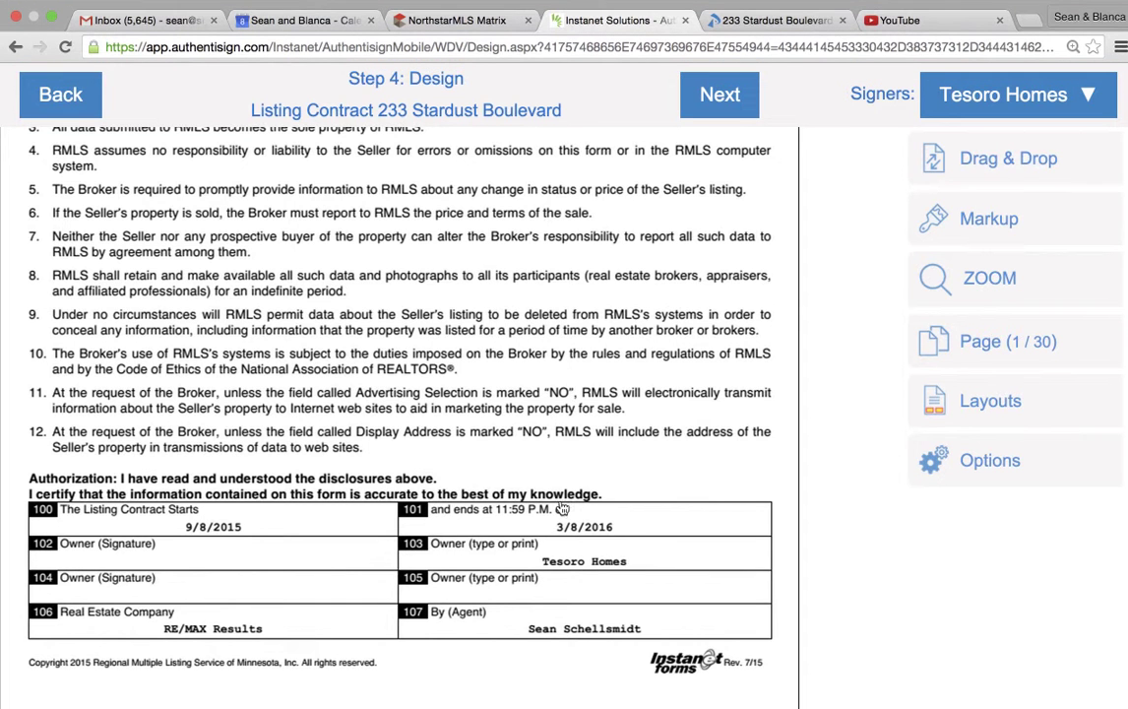
{"action": "scroll", "coordinate": [562, 509], "scroll_direction": "down", "scroll_amount": 2}
{"action": "left_click", "coordinate": [985, 99]}
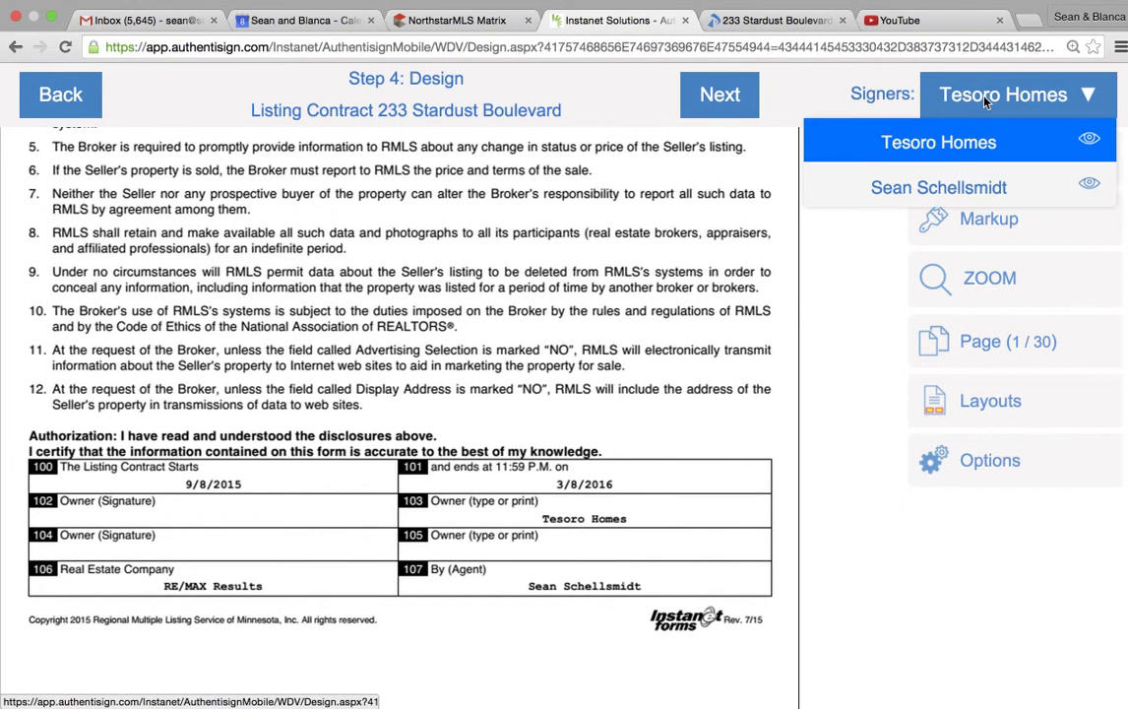
{"action": "left_click", "coordinate": [927, 150]}
{"action": "left_click", "coordinate": [988, 158]}
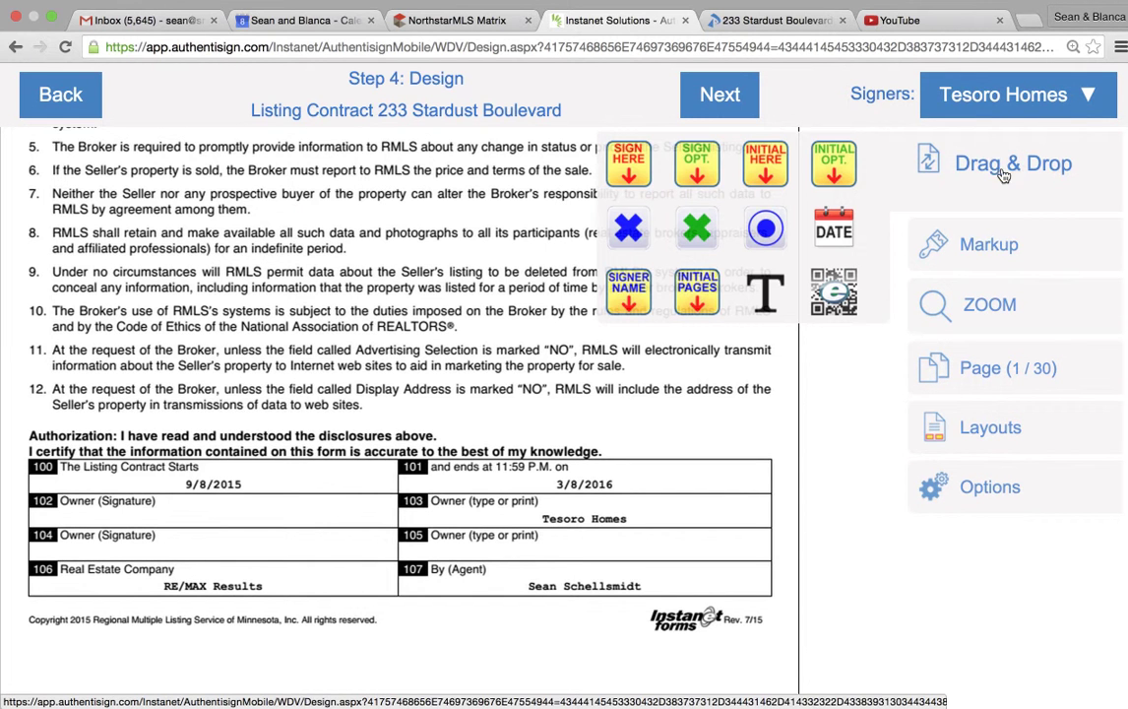
{"action": "mouse_move", "coordinate": [628, 163]}
{"action": "left_mouse_down"}
{"action": "mouse_move", "coordinate": [531, 231]}
{"action": "mouse_move", "coordinate": [272, 342]}
{"action": "mouse_move", "coordinate": [241, 398]}
{"action": "mouse_move", "coordinate": [116, 448]}
{"action": "mouse_move", "coordinate": [118, 476]}
{"action": "left_mouse_up"}
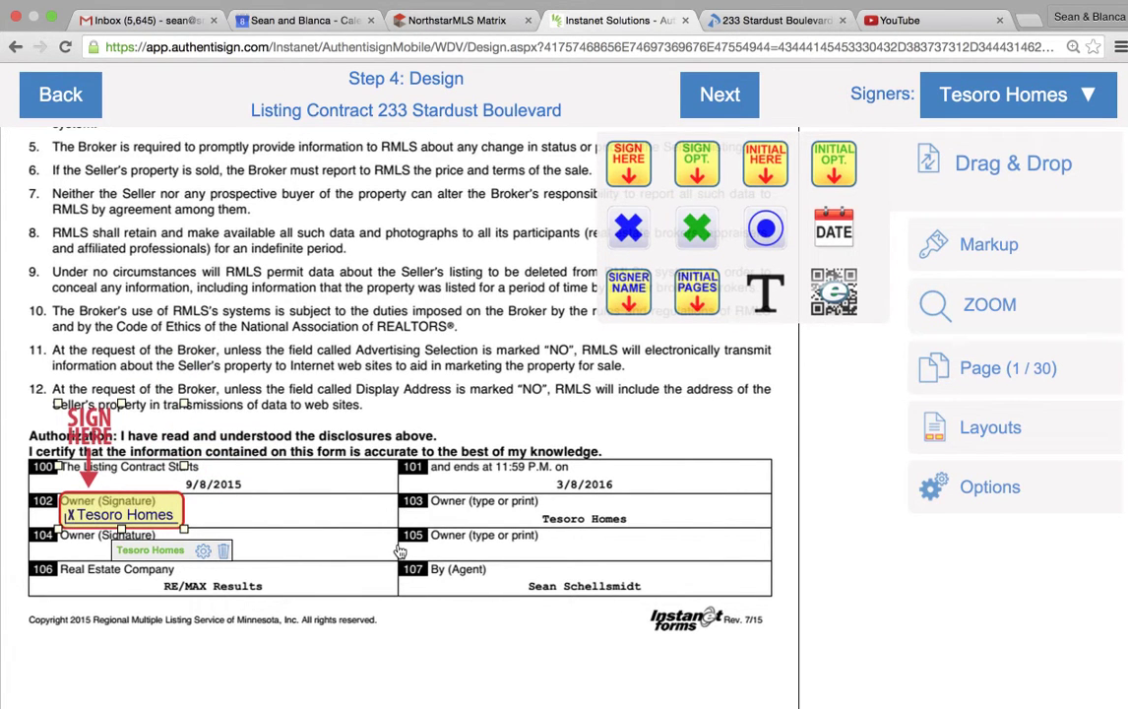
Scroll further down the form and begin placing another seller signature field.
{"action": "scroll", "coordinate": [400, 551], "scroll_direction": "down", "scroll_amount": 10}
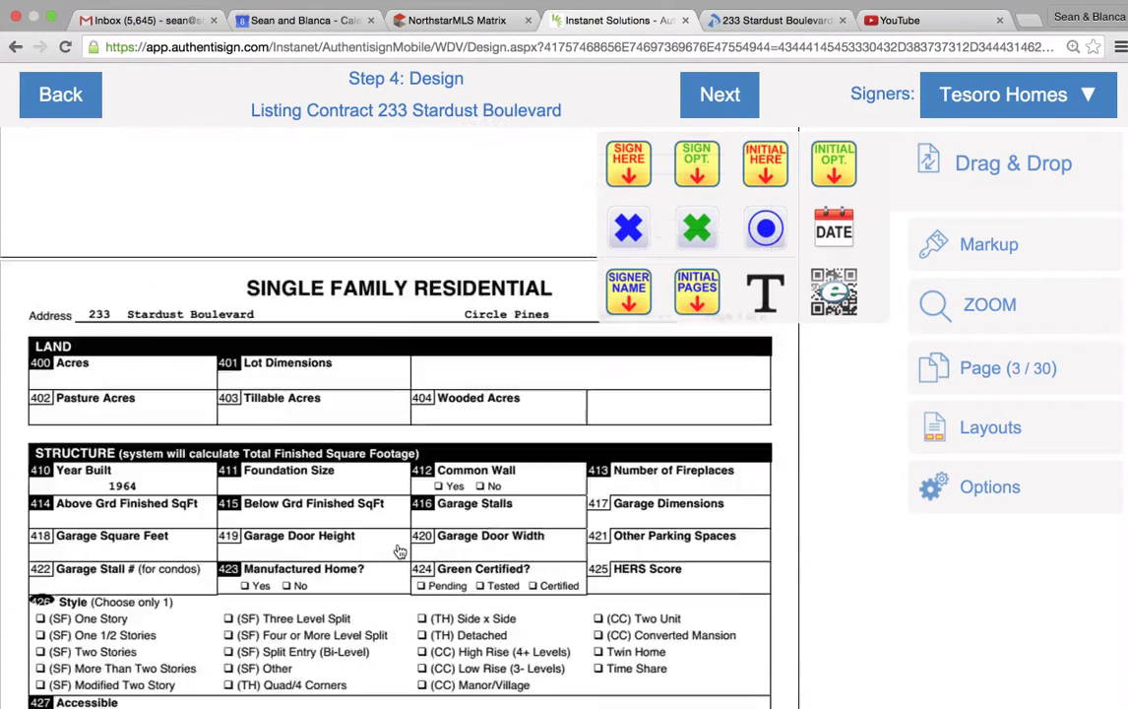
{"action": "scroll", "coordinate": [400, 551], "scroll_direction": "down", "scroll_amount": 20}
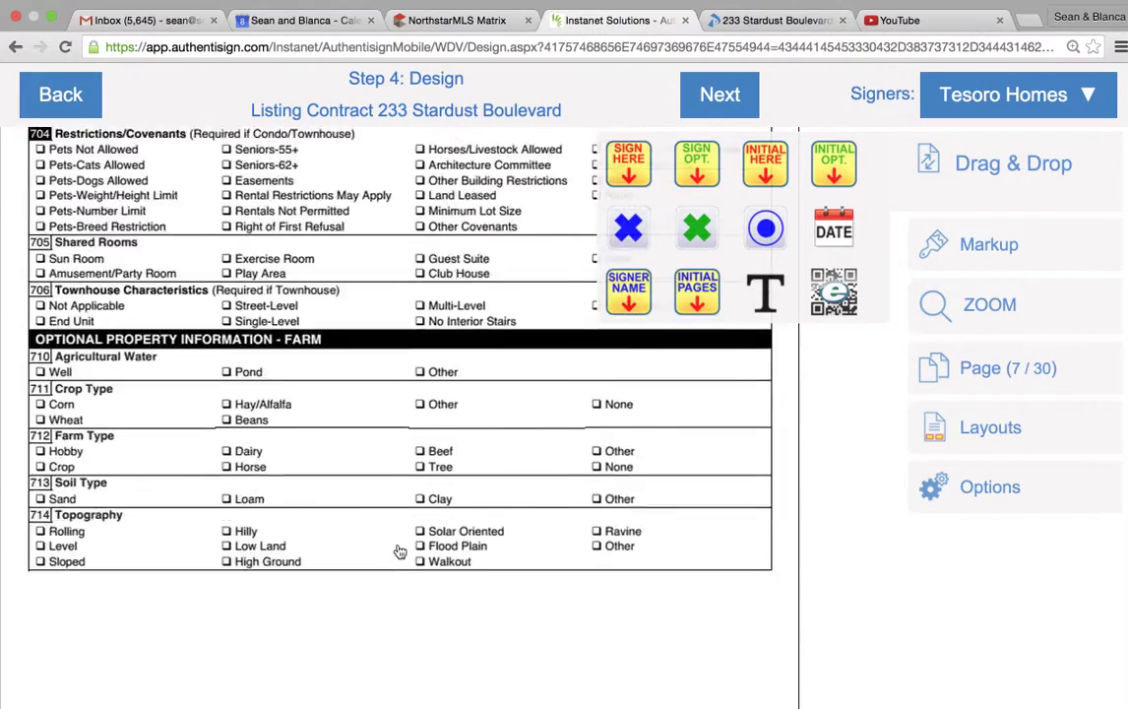
{"action": "scroll", "coordinate": [400, 551], "scroll_direction": "down", "scroll_amount": 20}
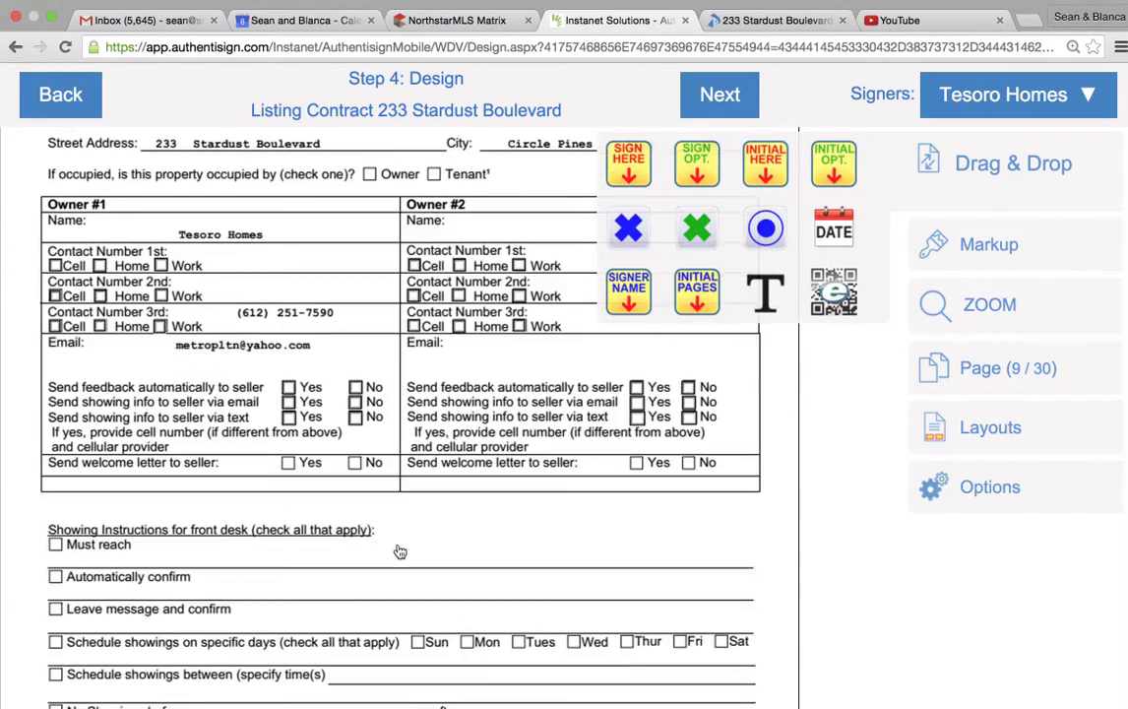
{"action": "scroll", "coordinate": [399, 551], "scroll_direction": "up", "scroll_amount": 2}
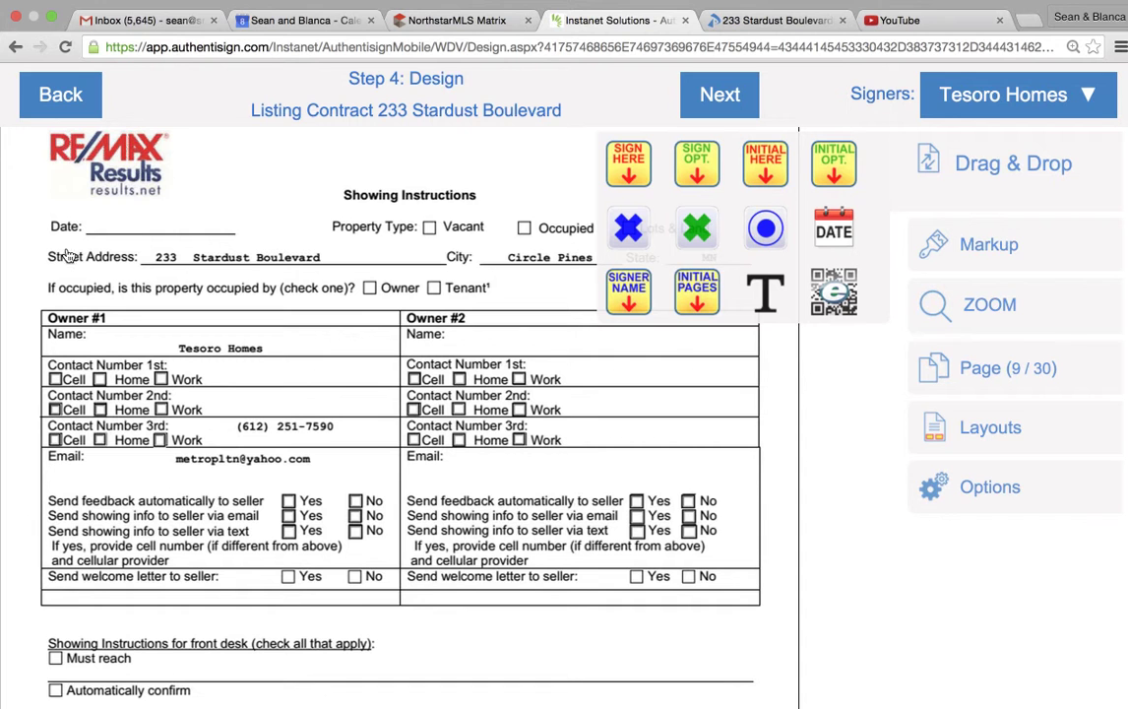
{"action": "scroll", "coordinate": [430, 234], "scroll_direction": "up", "scroll_amount": 1}
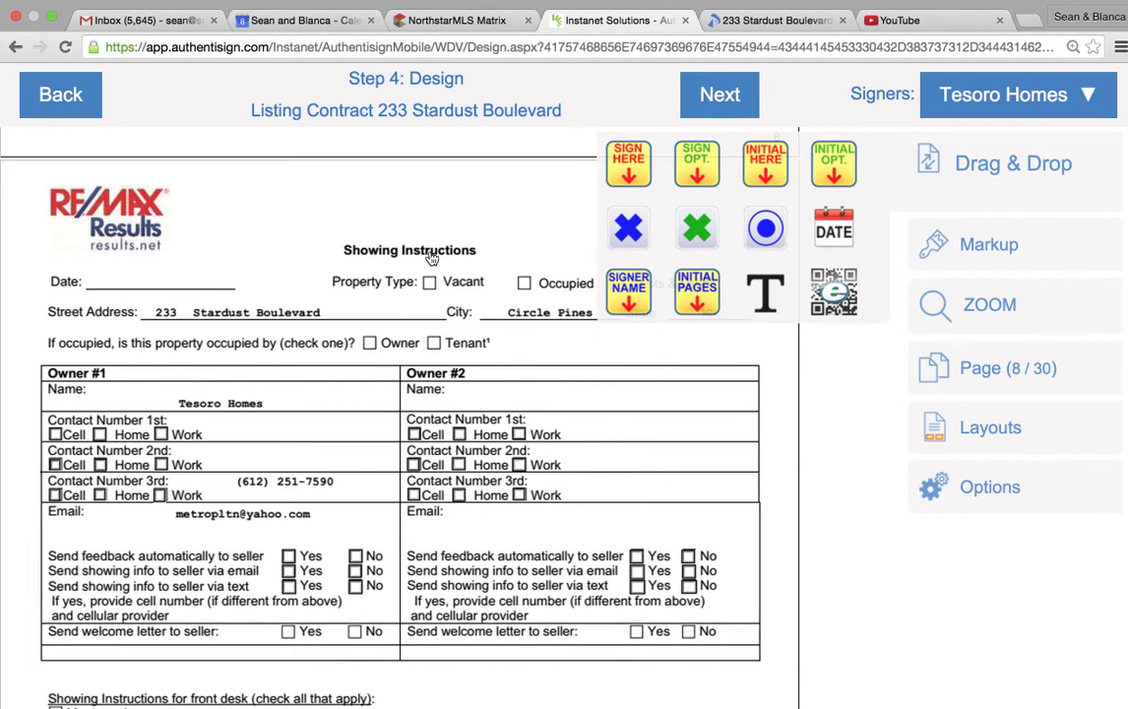
{"action": "scroll", "coordinate": [546, 354], "scroll_direction": "down", "scroll_amount": 3}
{"action": "scroll", "coordinate": [548, 355], "scroll_direction": "down", "scroll_amount": 1}
{"action": "scroll", "coordinate": [288, 566], "scroll_direction": "down", "scroll_amount": 3}
{"action": "scroll", "coordinate": [289, 566], "scroll_direction": "down", "scroll_amount": 15}
{"action": "scroll", "coordinate": [288, 566], "scroll_direction": "down", "scroll_amount": 5}
{"action": "scroll", "coordinate": [289, 566], "scroll_direction": "down", "scroll_amount": 15}
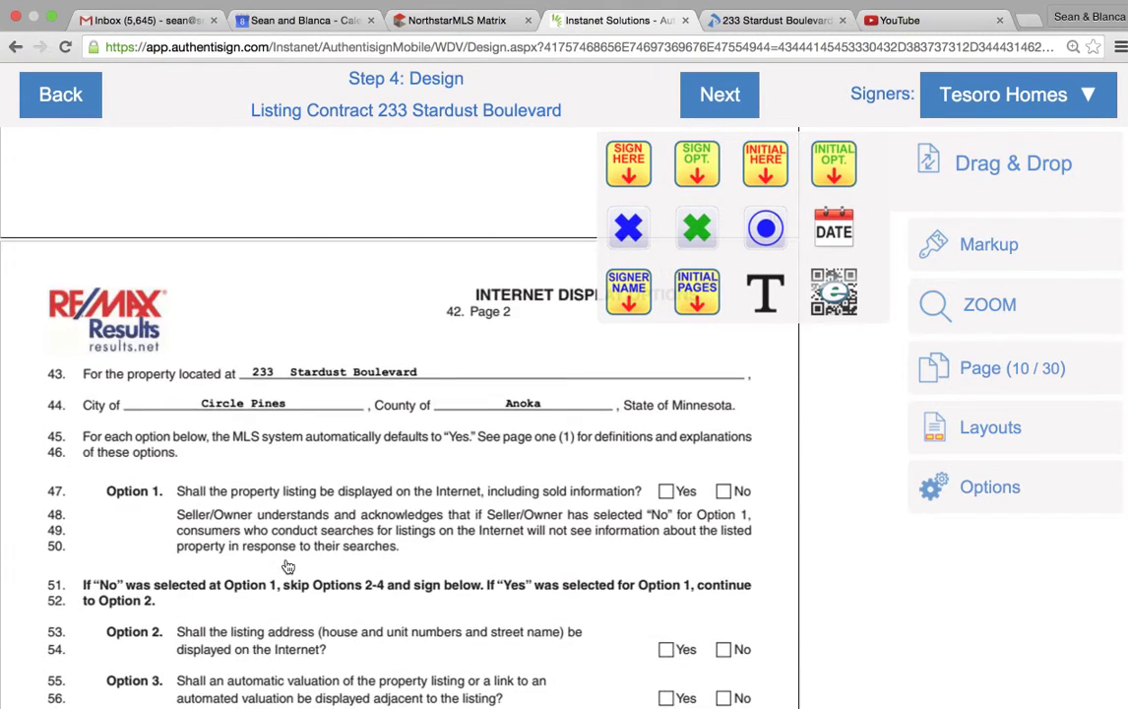
{"action": "scroll", "coordinate": [288, 566], "scroll_direction": "down", "scroll_amount": 4}
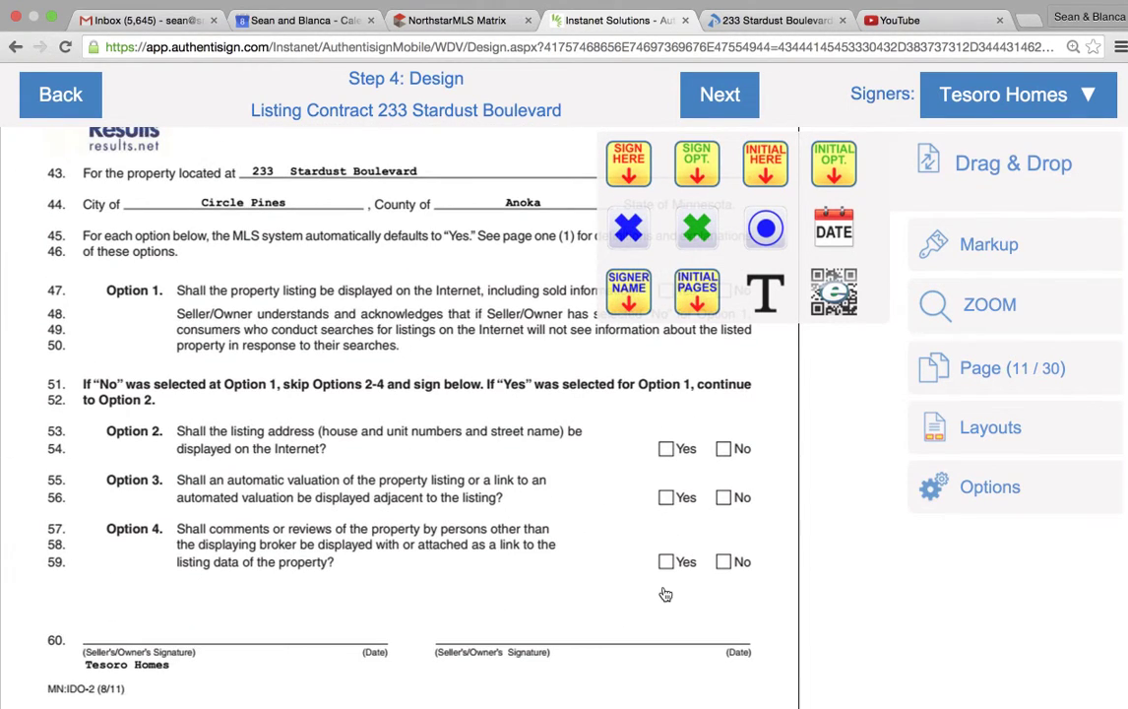
{"action": "left_click_drag", "start_coordinate": [605, 164], "coordinate": [137, 517]}
Place a seller INITIAL HERE field on the line-48 initial blank on page 16 and complete the design step.
{"action": "scroll", "coordinate": [391, 559], "scroll_direction": "down", "scroll_amount": 10}
{"action": "scroll", "coordinate": [394, 563], "scroll_direction": "down", "scroll_amount": 15}
{"action": "scroll", "coordinate": [393, 563], "scroll_direction": "down", "scroll_amount": 15}
{"action": "scroll", "coordinate": [471, 454], "scroll_direction": "down", "scroll_amount": 5}
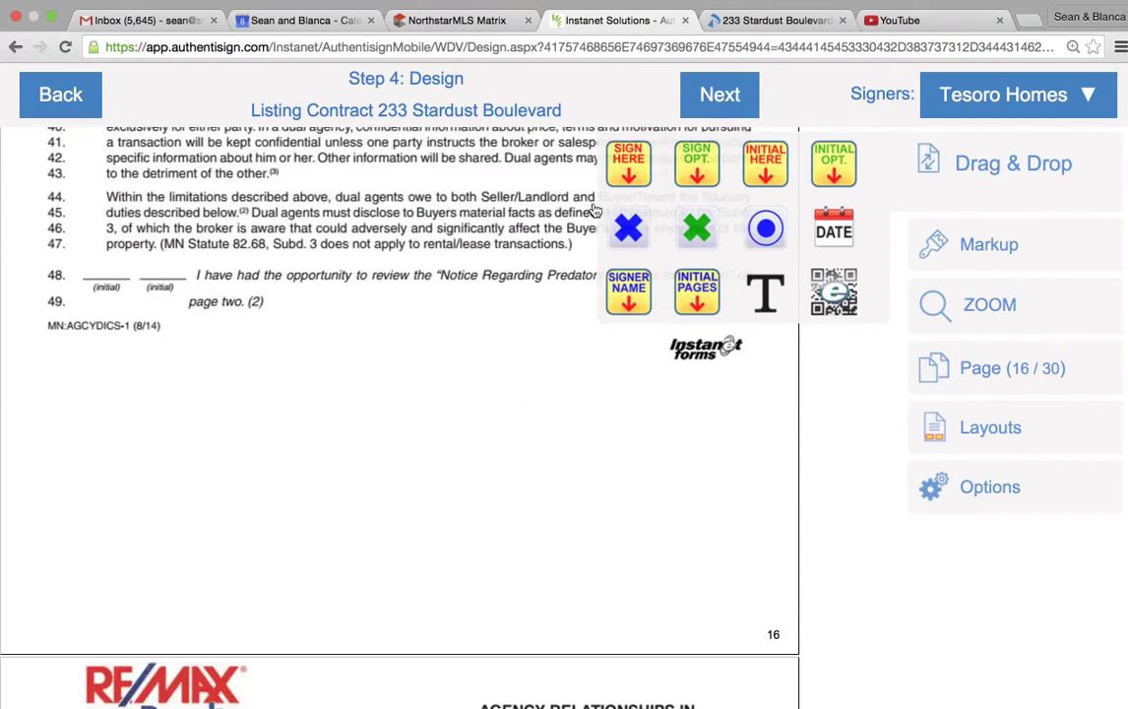
{"action": "left_click_drag", "start_coordinate": [768, 184], "coordinate": [111, 266]}
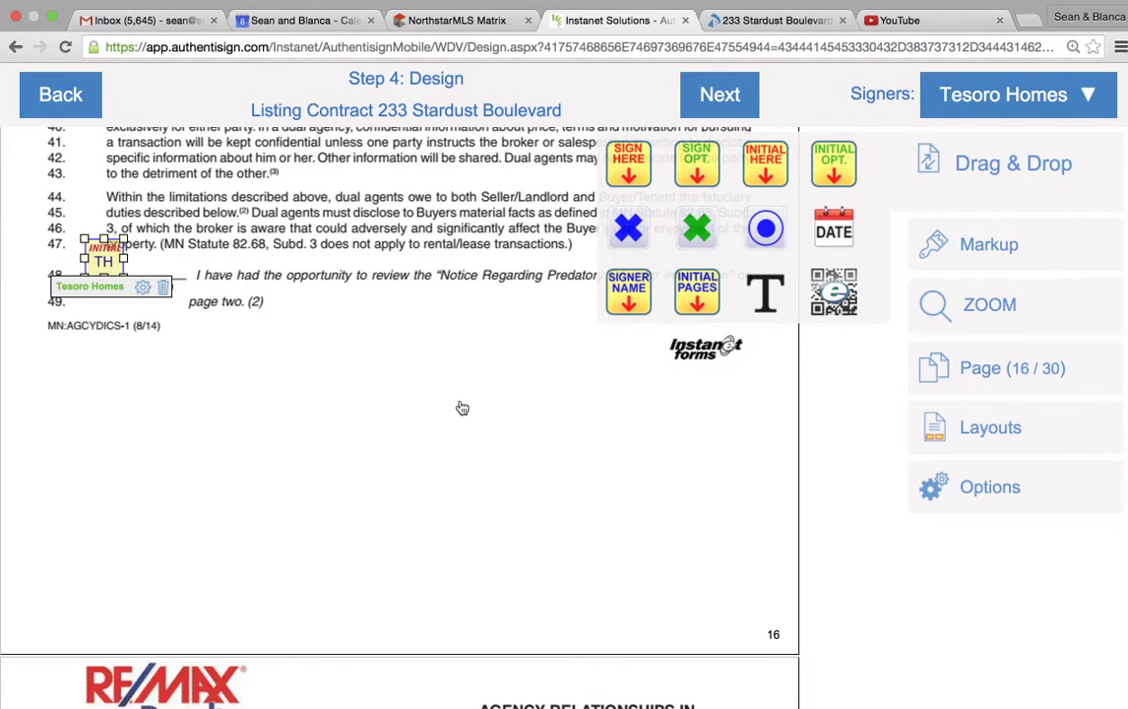
{"action": "scroll", "coordinate": [463, 408], "scroll_direction": "down", "scroll_amount": 5}
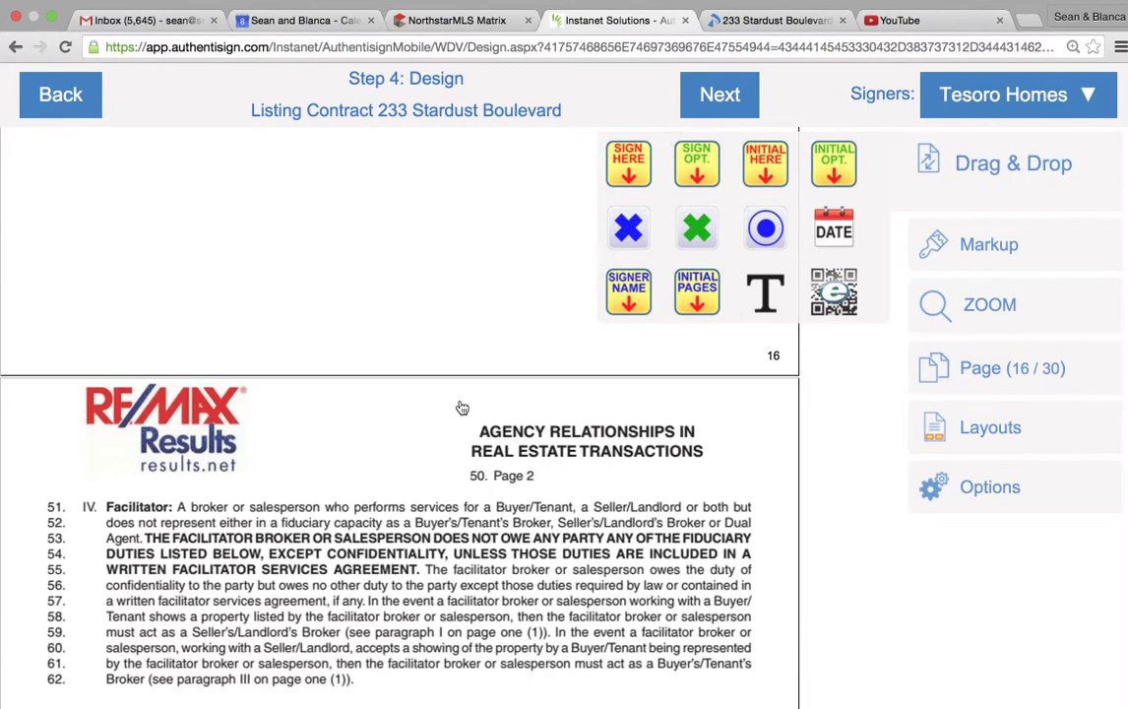
{"action": "left_click", "coordinate": [719, 96]}
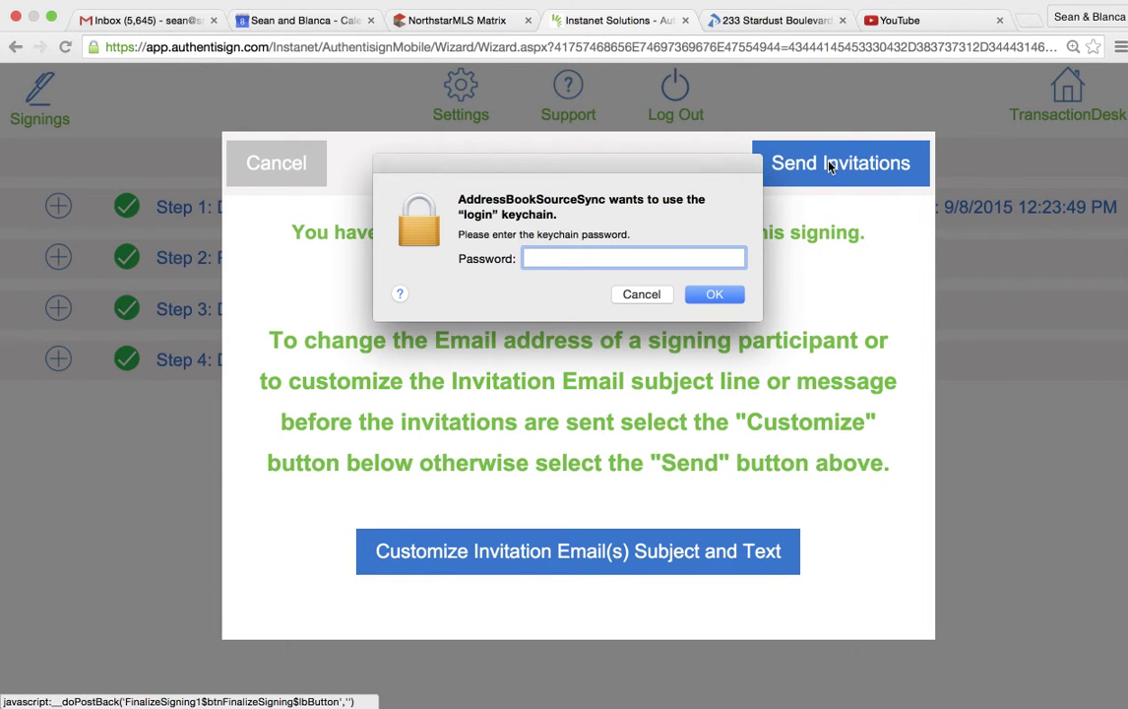
Close Finalize Signing Setup without sending invitations and return to the 233 Stardust Boulevard transaction.
{"action": "key", "text": "Return"}
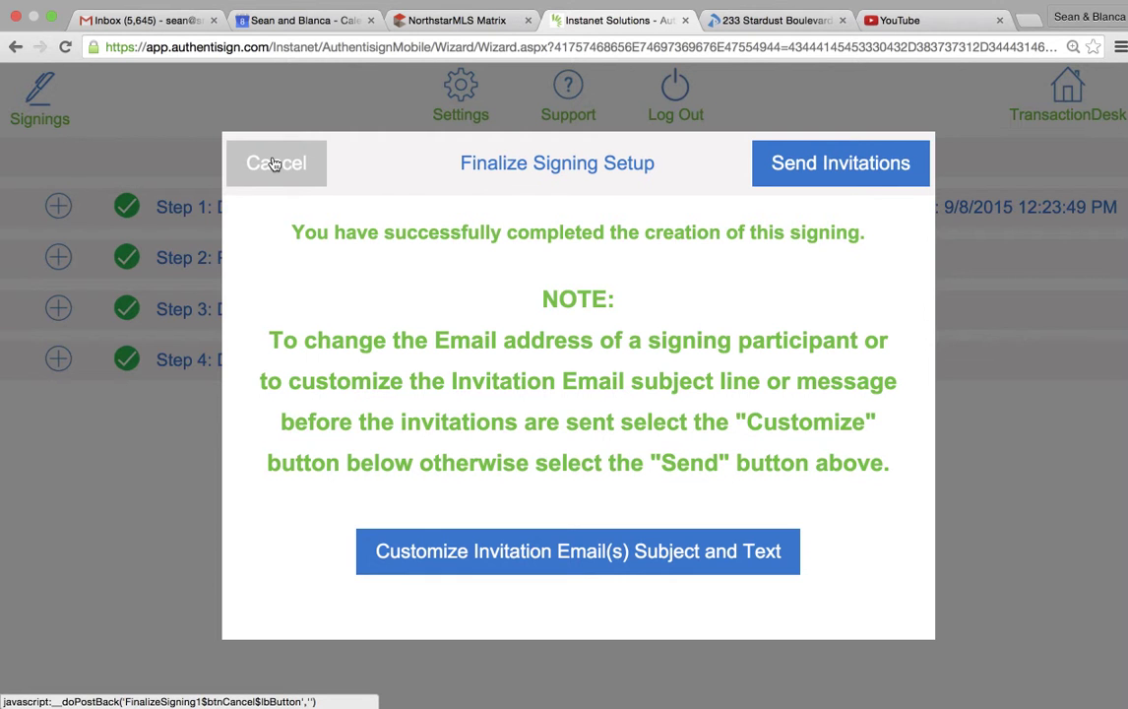
{"action": "left_click", "coordinate": [275, 163]}
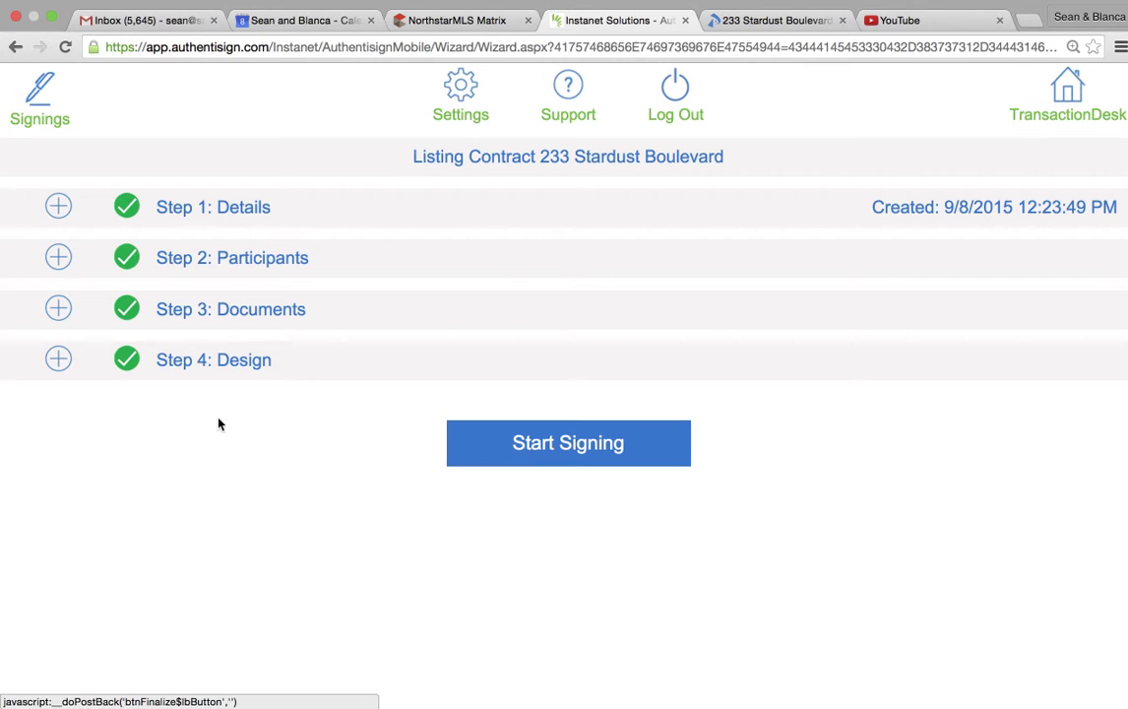
{"action": "left_click", "coordinate": [764, 22]}
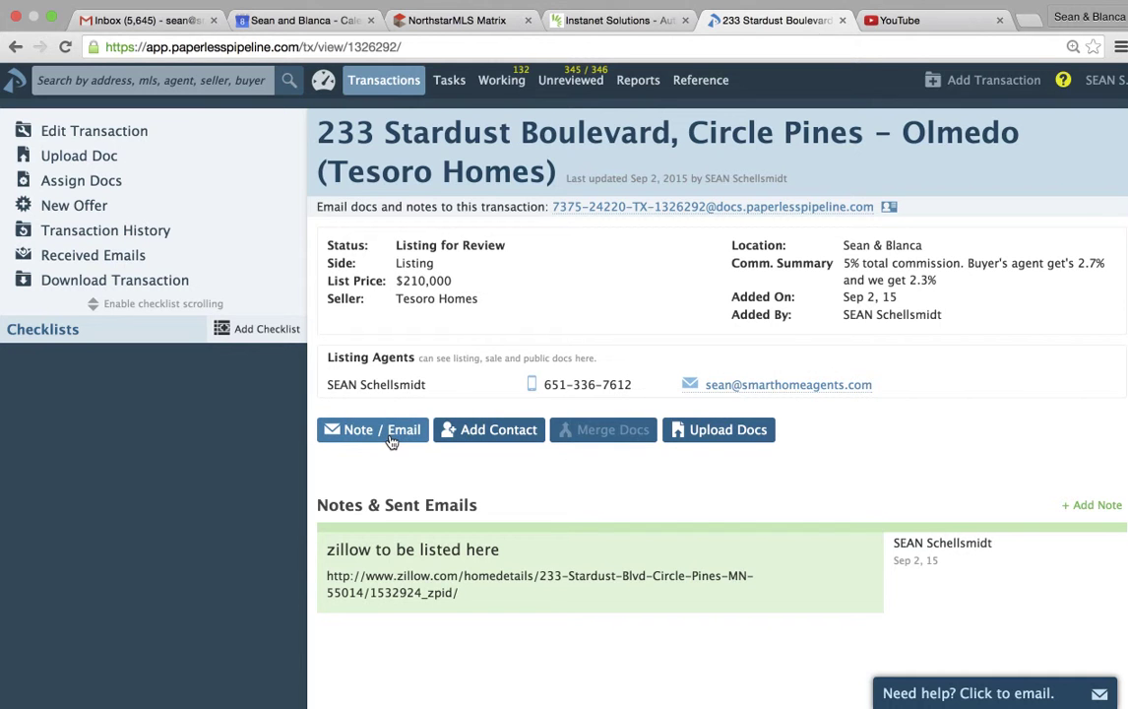
{"action": "scroll", "coordinate": [391, 442], "scroll_direction": "down", "scroll_amount": 2}
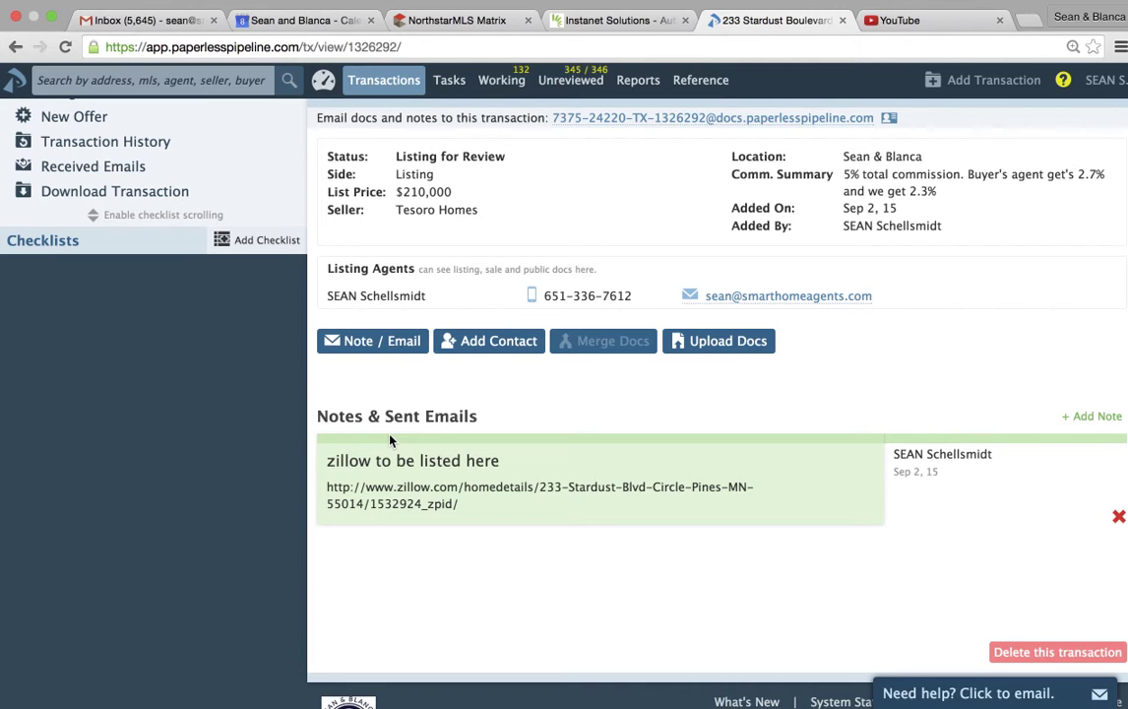
{"action": "scroll", "coordinate": [446, 454], "scroll_direction": "up", "scroll_amount": 2}
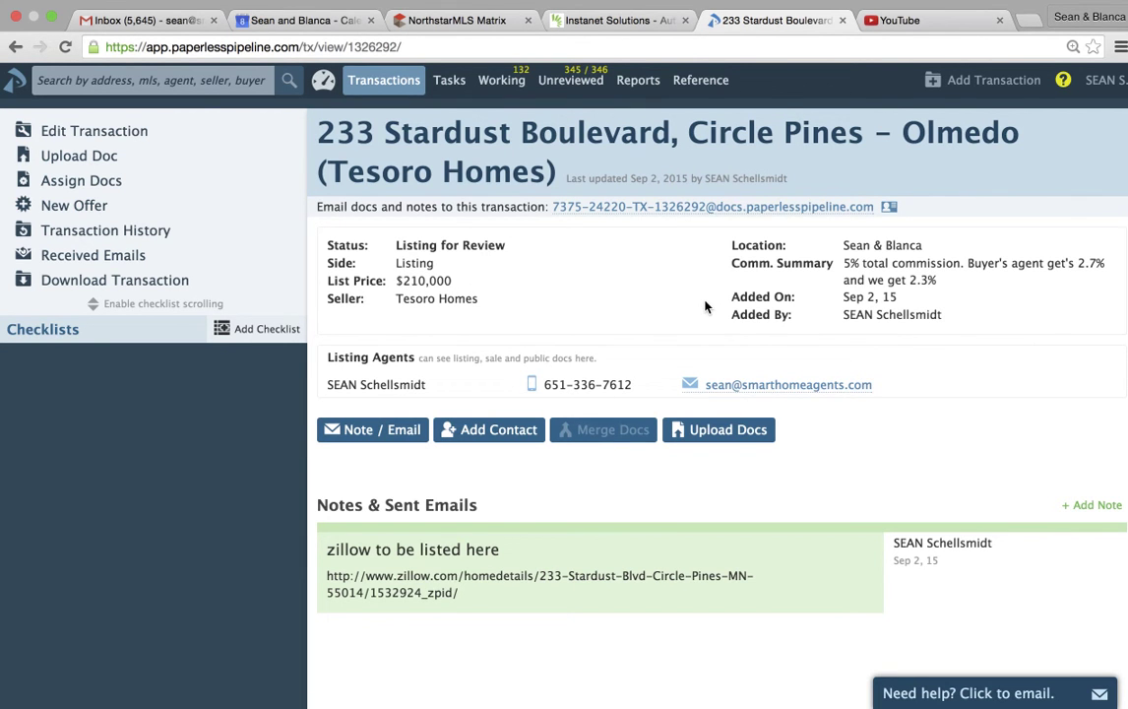
{"action": "scroll", "coordinate": [495, 572], "scroll_direction": "down", "scroll_amount": 3}
{"action": "scroll", "coordinate": [495, 572], "scroll_direction": "up", "scroll_amount": 3}
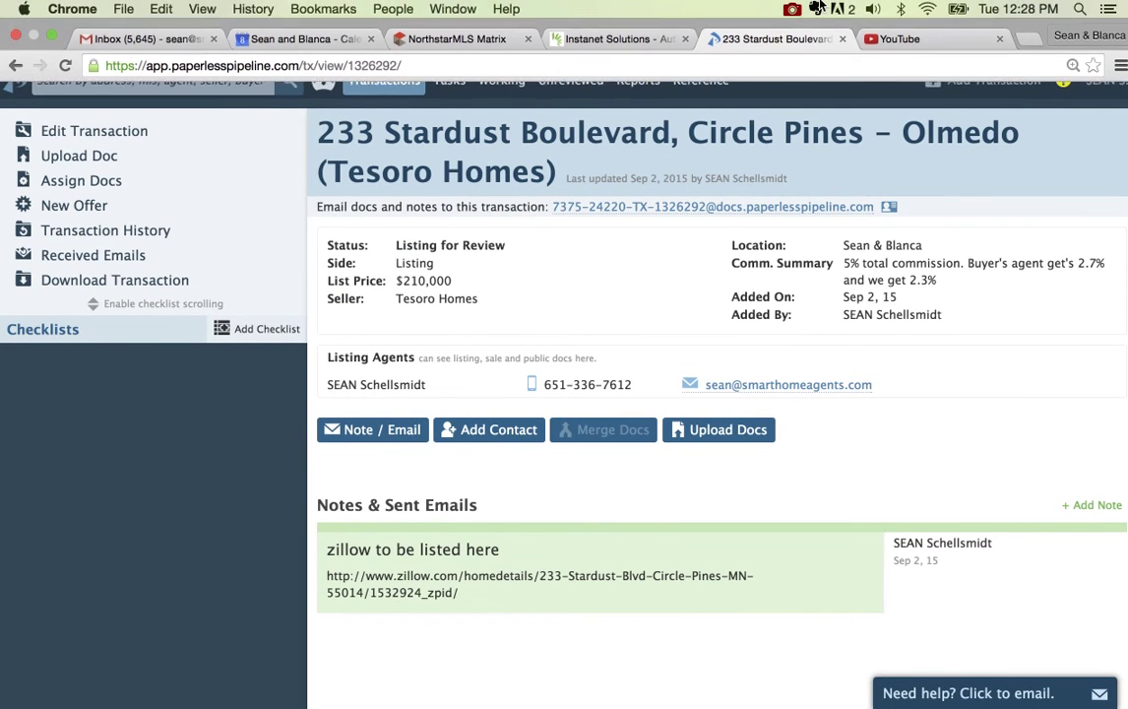
{"action": "left_click", "coordinate": [793, 9]}
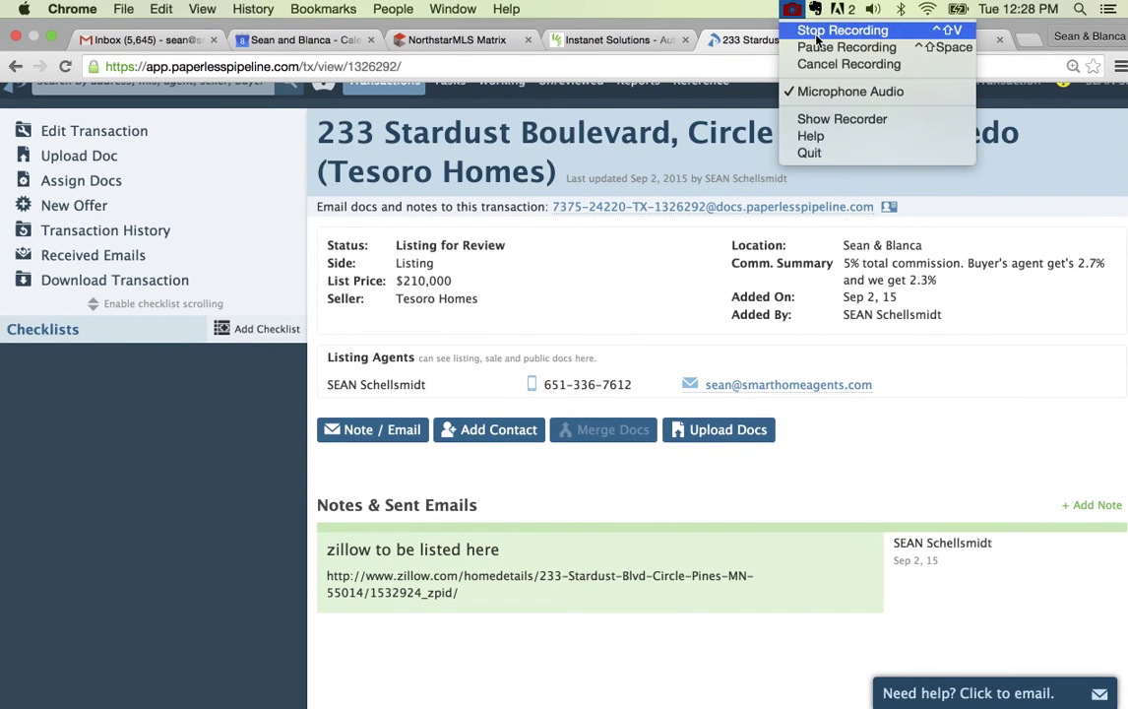